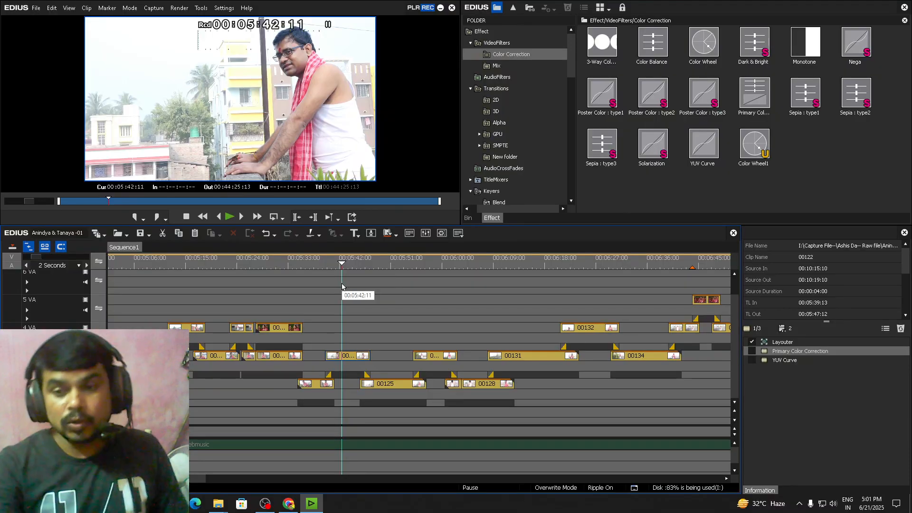
Compare clips 00127 and 00125 with and without their Primary Color Correction and YUV Curve filters.
{"action": "left_click_drag", "start_coordinate": [347, 264], "coordinate": [432, 356]}
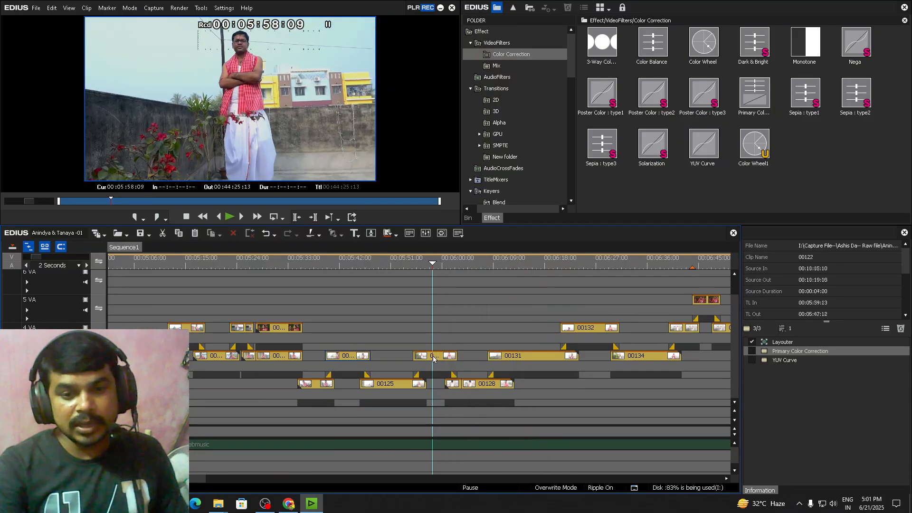
{"action": "left_click", "coordinate": [433, 356]}
{"action": "left_click", "coordinate": [751, 361]}
{"action": "left_click", "coordinate": [752, 351]}
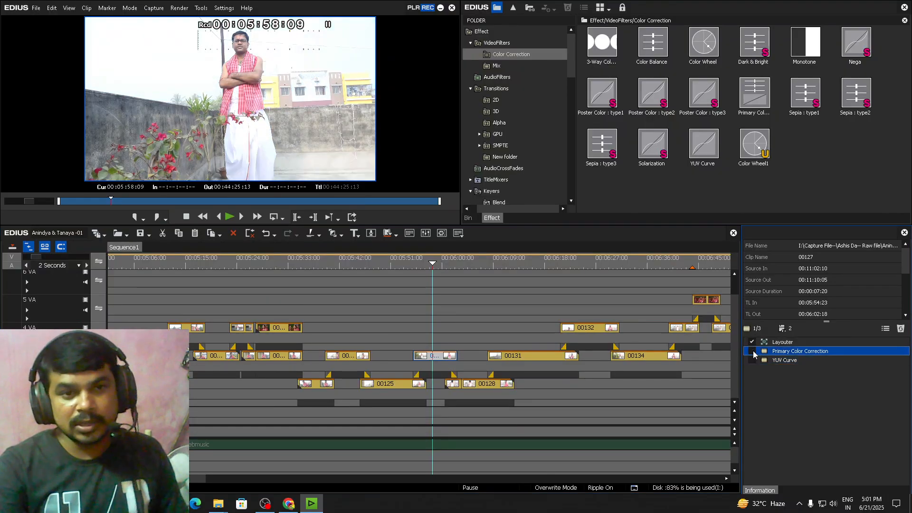
{"action": "left_click", "coordinate": [752, 351]}
{"action": "left_click", "coordinate": [752, 360]}
{"action": "left_click", "coordinate": [382, 383]}
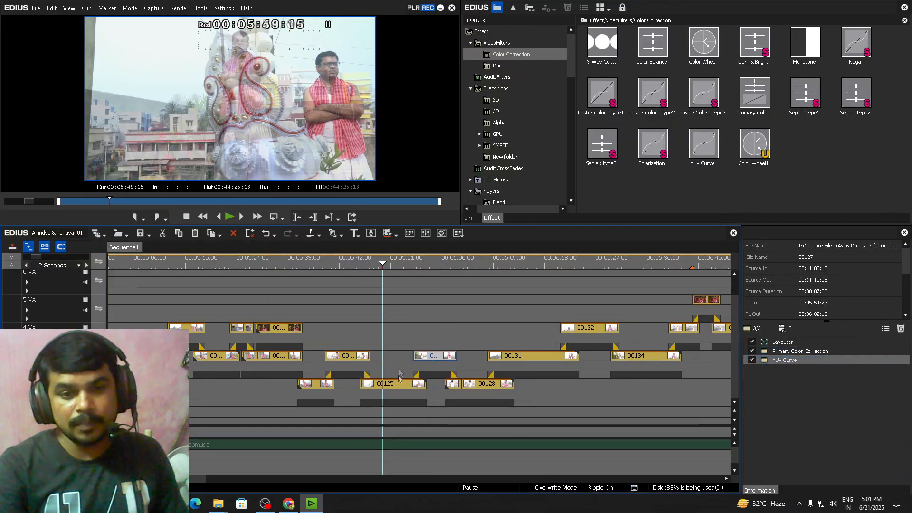
{"action": "left_click", "coordinate": [754, 361]}
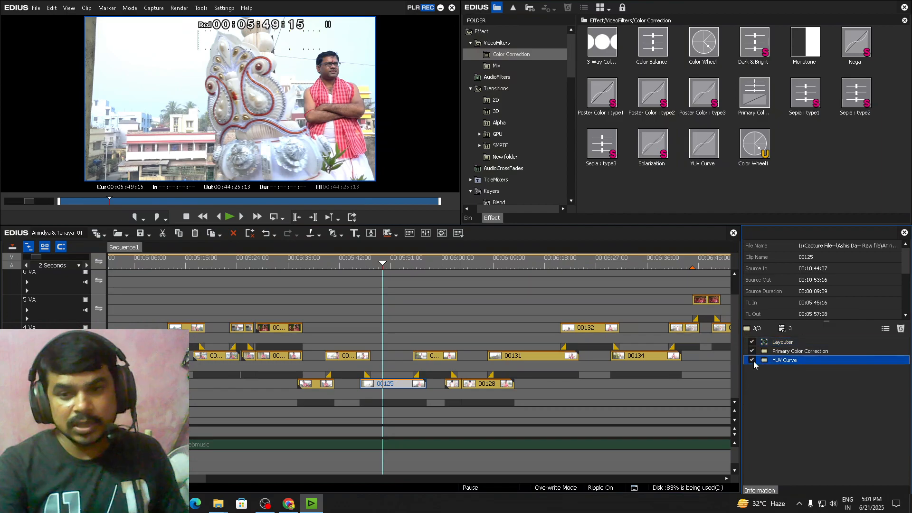
Enable the Primary Color Correction and YUV Curve filters on clip 00122.
{"action": "left_click", "coordinate": [344, 355]}
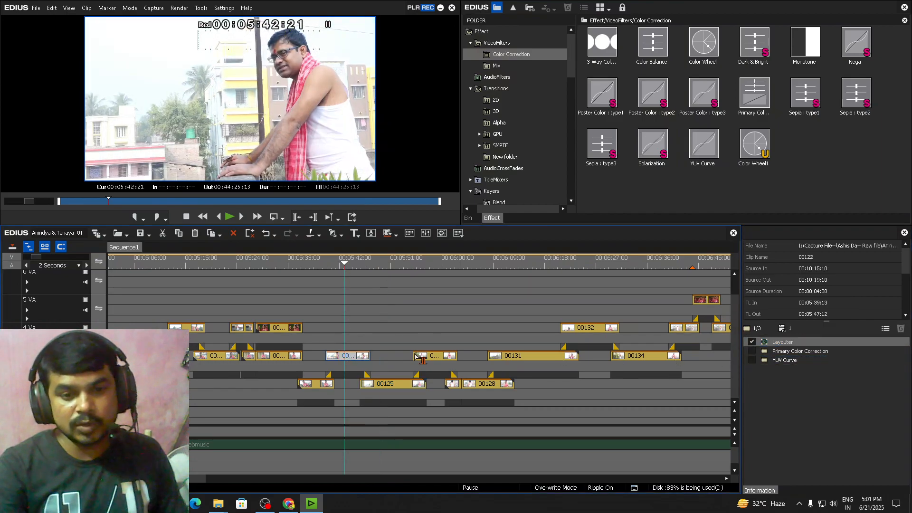
{"action": "left_click", "coordinate": [751, 351]}
{"action": "left_click", "coordinate": [751, 360]}
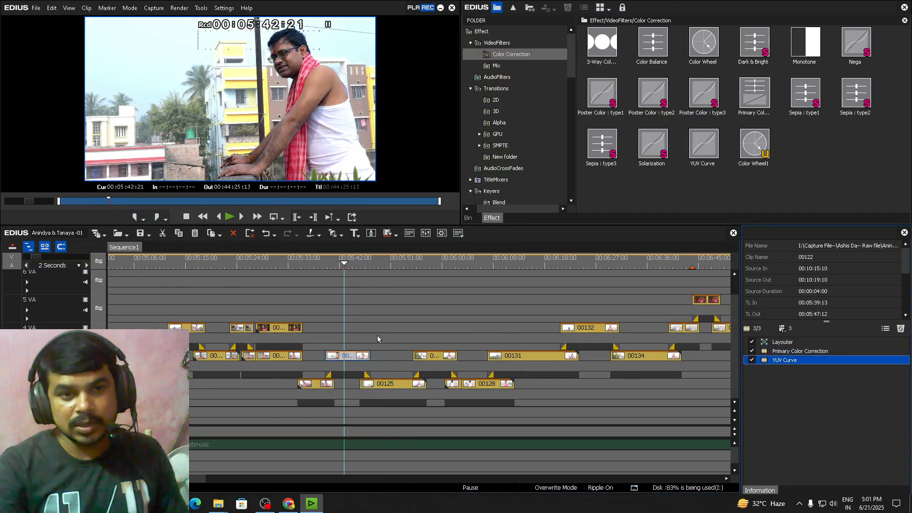
View the frame at 00:06:24:02 full screen, toggling the selected clip's color filters off and back on.
{"action": "scroll", "coordinate": [418, 294], "scroll_direction": "down", "scroll_amount": 1}
{"action": "left_click", "coordinate": [438, 285]}
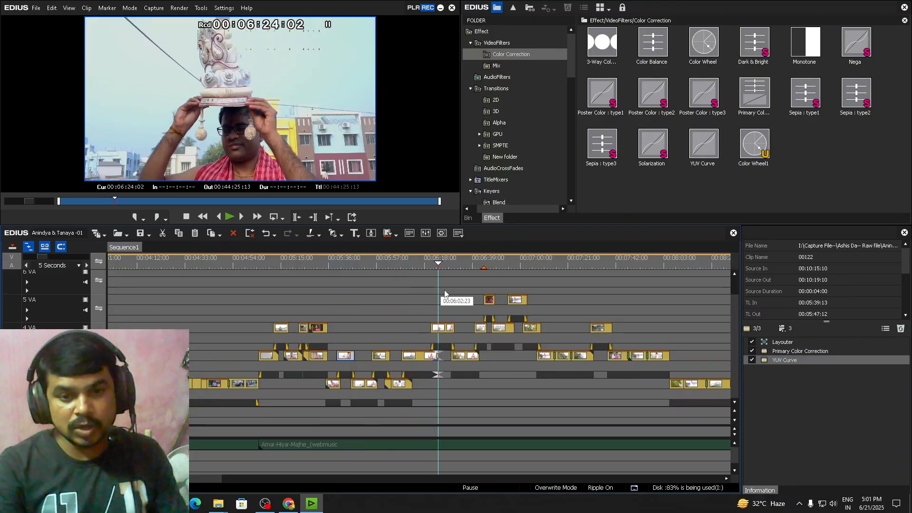
{"action": "left_click", "coordinate": [798, 350]}
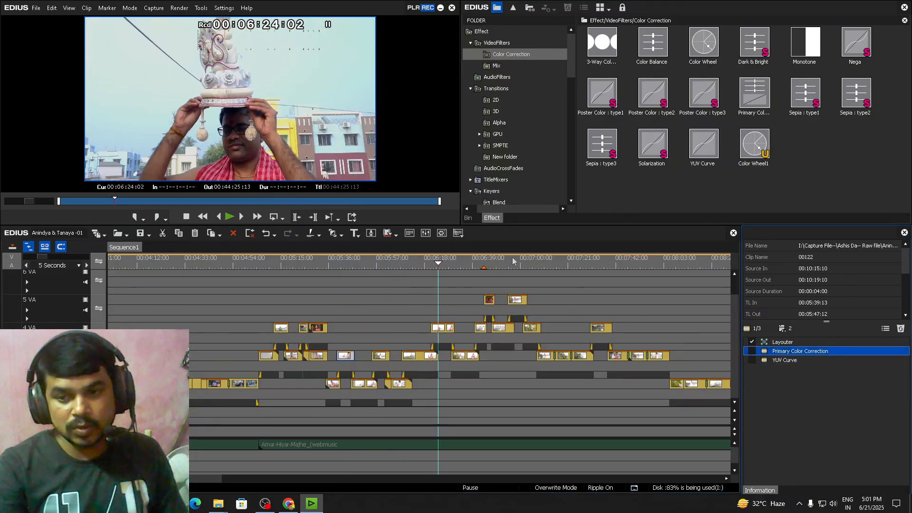
{"action": "double_click", "coordinate": [269, 95]}
{"action": "double_click", "coordinate": [359, 187]}
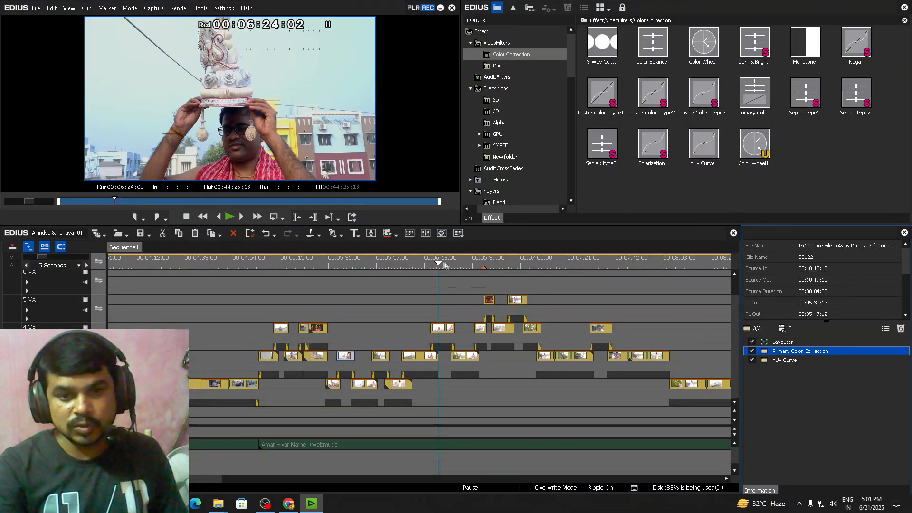
Disable YUV Curve and Primary Color Correction on clip 00134, view it full screen, and return to about 00:06:35.
{"action": "left_click", "coordinate": [463, 266]}
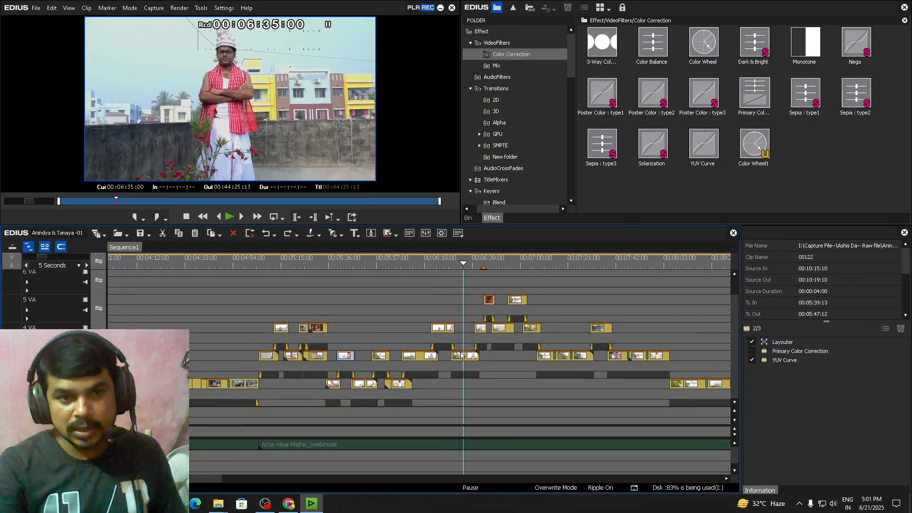
{"action": "left_click", "coordinate": [753, 360]}
{"action": "left_click", "coordinate": [752, 350]}
{"action": "double_click", "coordinate": [284, 124]}
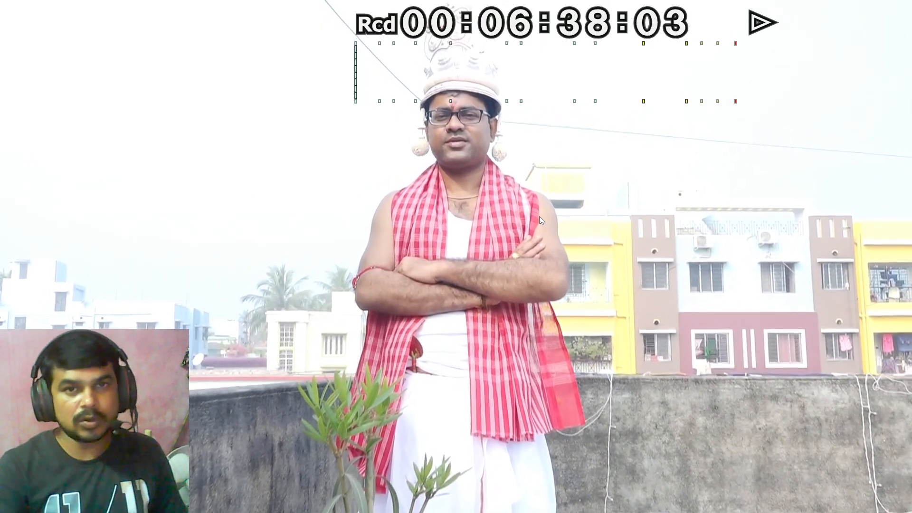
{"action": "double_click", "coordinate": [446, 268]}
{"action": "left_click", "coordinate": [463, 264]}
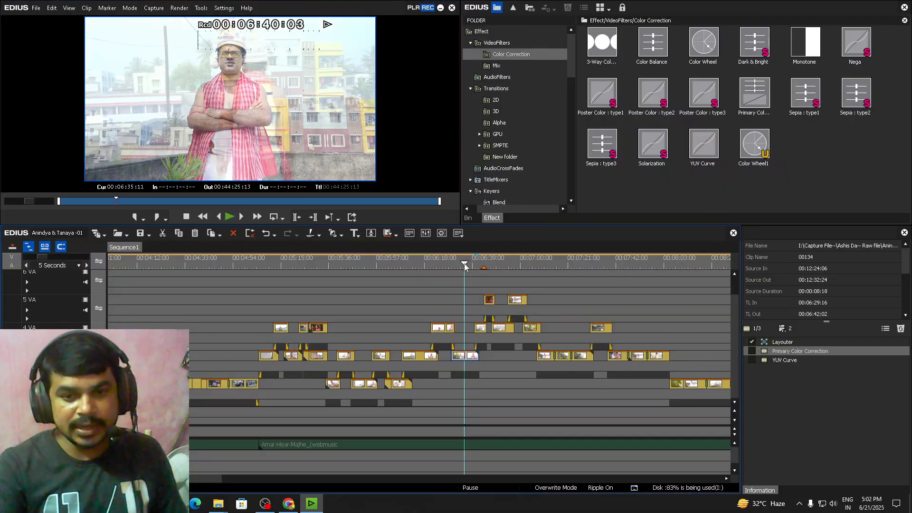
Re-enable YUV Curve and Primary Color Correction on clip 00134 and play it full screen for comparison.
{"action": "left_click", "coordinate": [751, 359]}
{"action": "left_click", "coordinate": [752, 351]}
{"action": "left_click", "coordinate": [454, 268]}
{"action": "double_click", "coordinate": [289, 139]}
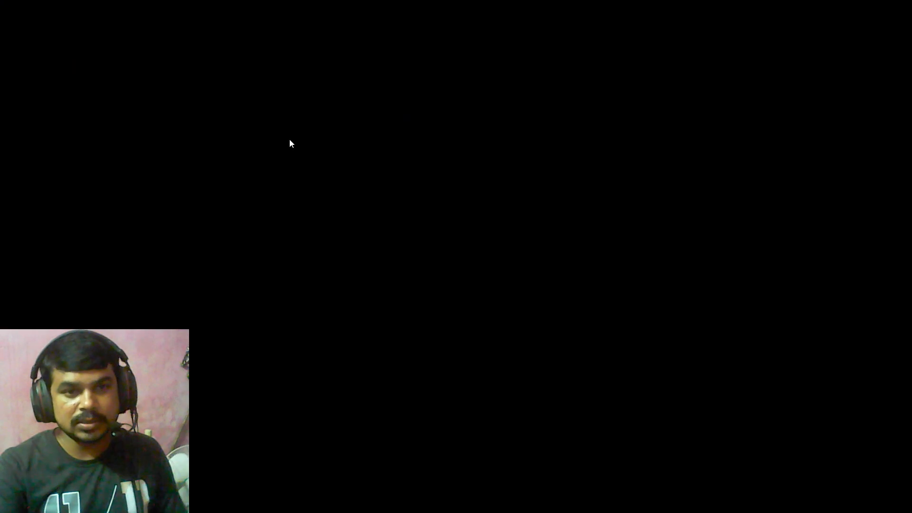
{"action": "key", "text": "space"}
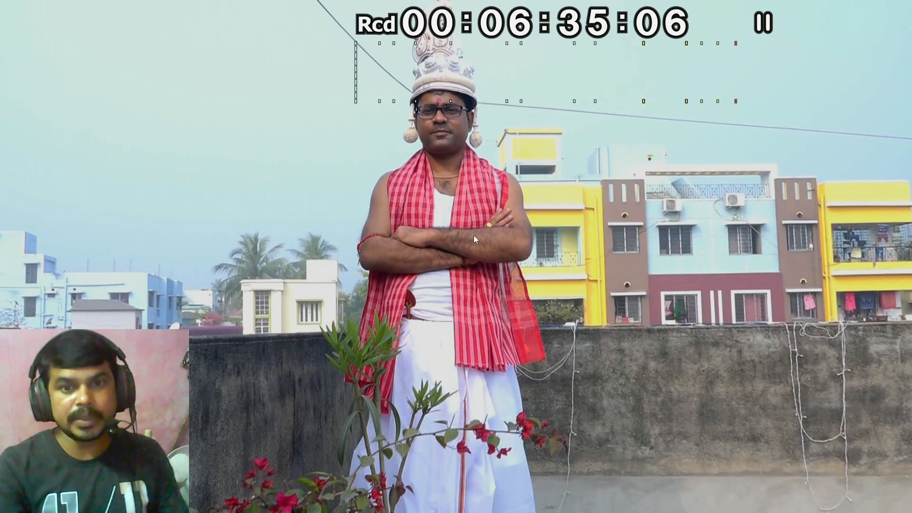
{"action": "key", "text": "Escape"}
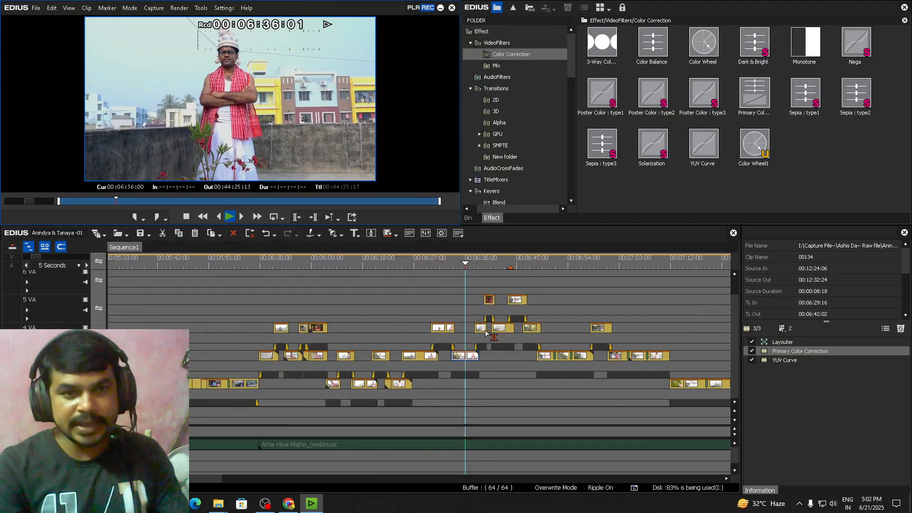
Copy clip 00134 and paste it past the end of the edited sequence at 00:44:40:11.
{"action": "scroll", "coordinate": [492, 335], "scroll_direction": "up", "scroll_amount": 1}
{"action": "left_click", "coordinate": [460, 264]}
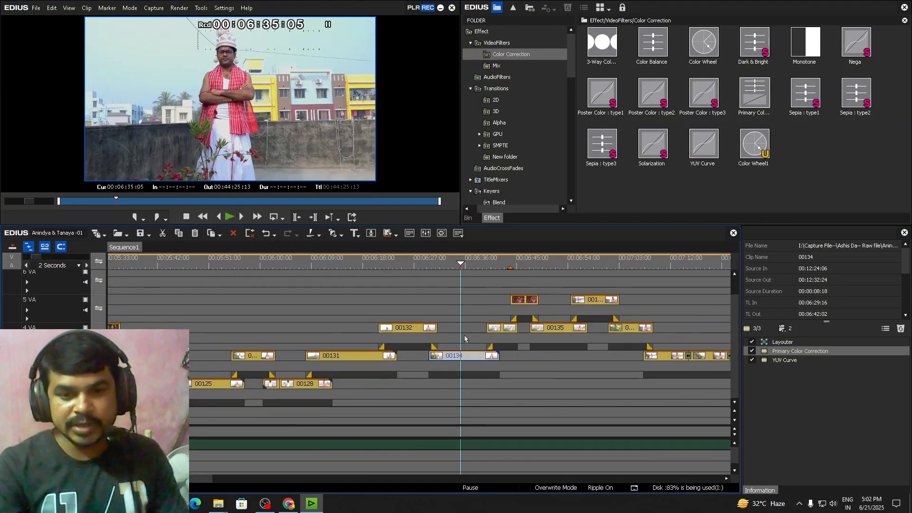
{"action": "left_click", "coordinate": [457, 374]}
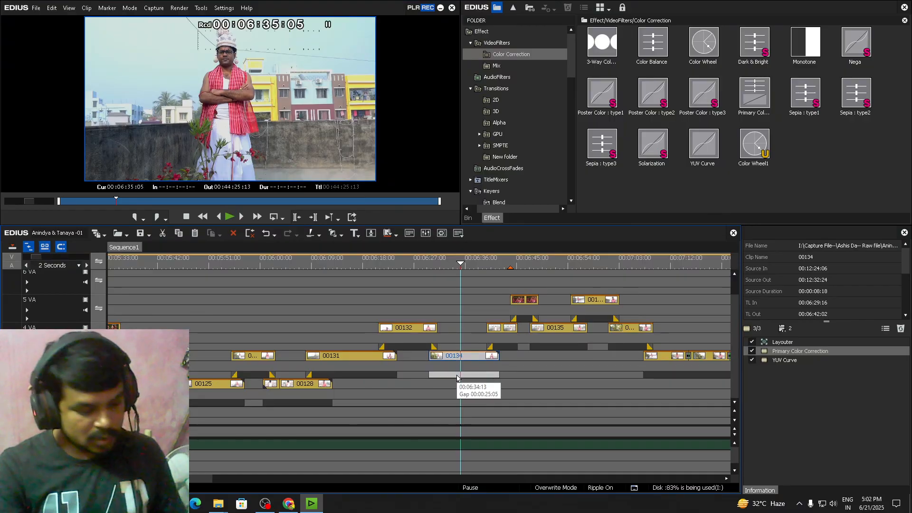
{"action": "scroll", "coordinate": [456, 379], "scroll_direction": "down", "scroll_amount": 4}
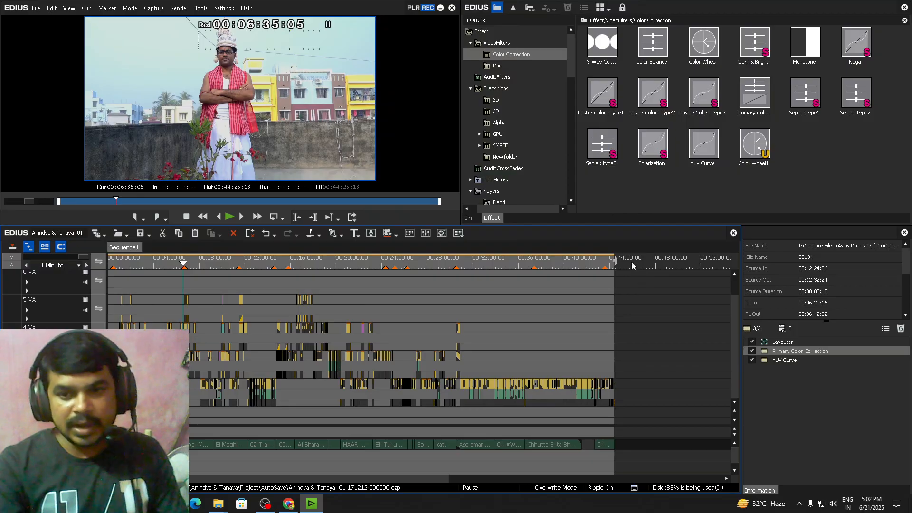
{"action": "left_click", "coordinate": [654, 269]}
{"action": "scroll", "coordinate": [656, 270], "scroll_direction": "up", "scroll_amount": 3}
{"action": "left_click", "coordinate": [461, 304]}
{"action": "scroll", "coordinate": [468, 324], "scroll_direction": "up", "scroll_amount": 2}
{"action": "key", "text": "ctrl+v"}
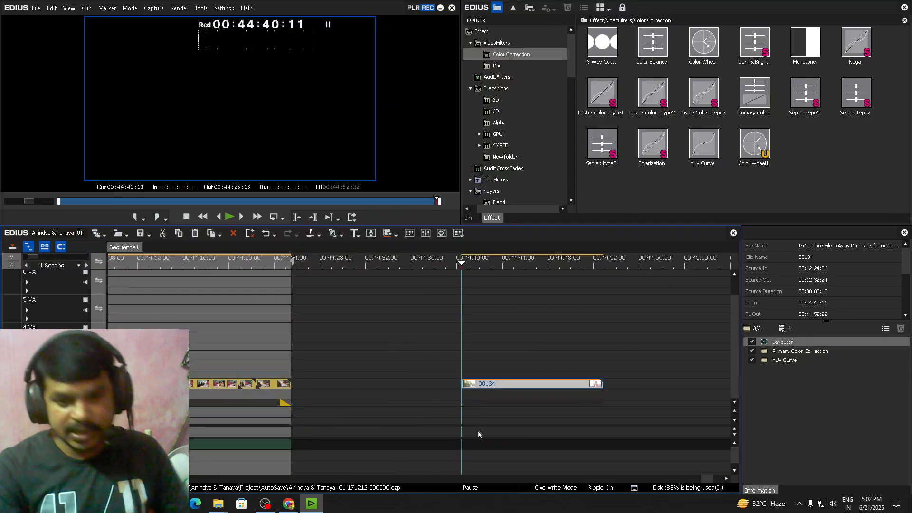
Delete Primary Color Correction and YUV Curve from the pasted clip and move it to start at 00:44:36:04.
{"action": "left_click", "coordinate": [514, 267]}
{"action": "left_click_drag", "start_coordinate": [774, 381], "coordinate": [785, 349]}
{"action": "key", "text": "Delete"}
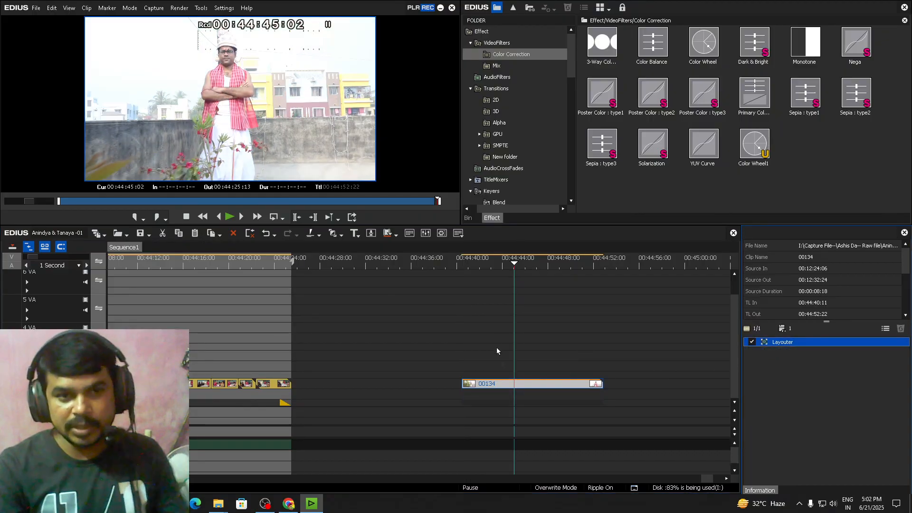
{"action": "left_click_drag", "start_coordinate": [698, 482], "coordinate": [705, 482]}
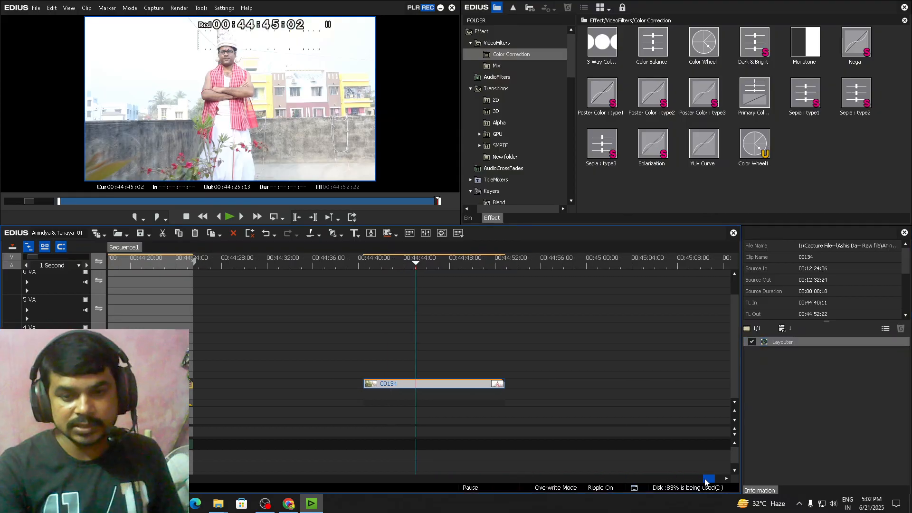
{"action": "left_click_drag", "start_coordinate": [404, 386], "coordinate": [354, 386]}
Play the uncorrected copy of clip 00134 full screen from its beginning, stopping at 00:44:40:05.
{"action": "mouse_move", "coordinate": [317, 271]}
{"action": "left_mouse_down"}
{"action": "mouse_move", "coordinate": [357, 273]}
{"action": "mouse_move", "coordinate": [321, 287]}
{"action": "left_mouse_up"}
{"action": "key", "text": "space"}
{"action": "double_click", "coordinate": [345, 131]}
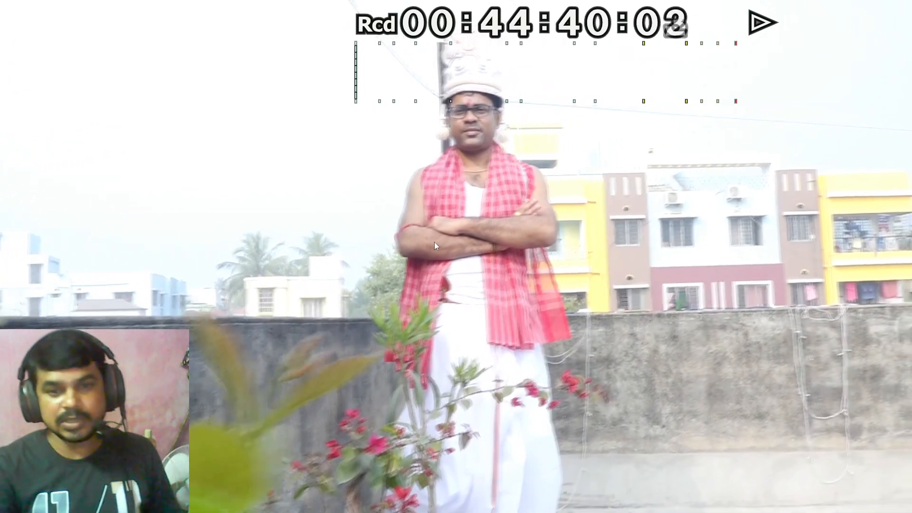
{"action": "key", "text": "space"}
{"action": "double_click", "coordinate": [410, 216]}
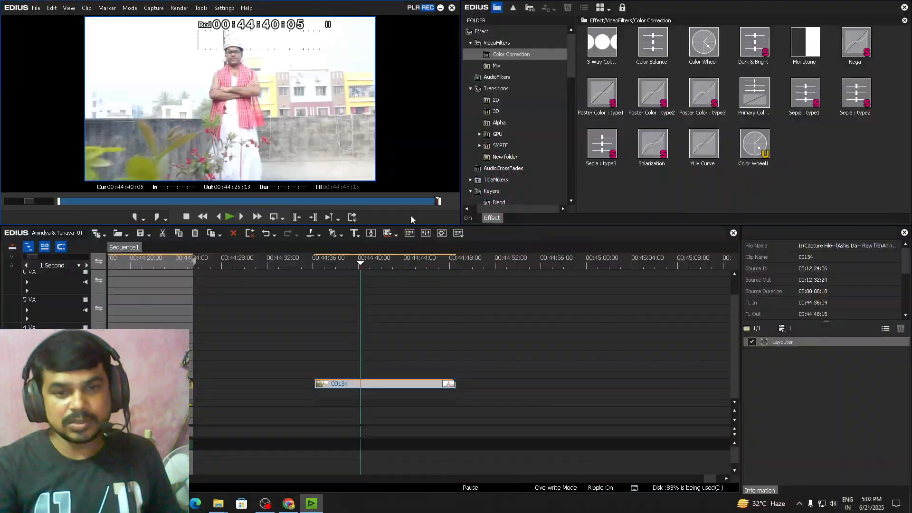
Park the playhead at 00:44:41:05 and open the Vector Scope/Waveform window, placing it near the preview picture.
{"action": "left_click_drag", "start_coordinate": [361, 265], "coordinate": [372, 264]}
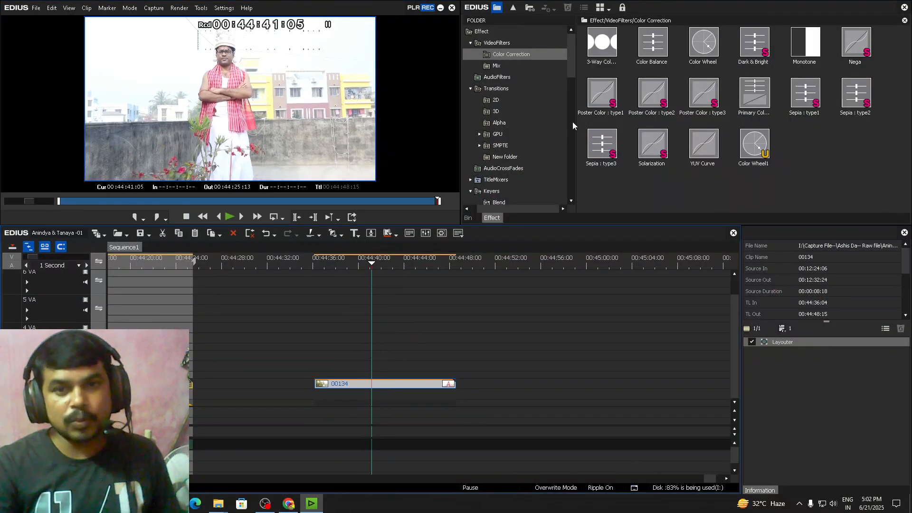
{"action": "left_click", "coordinate": [572, 44]}
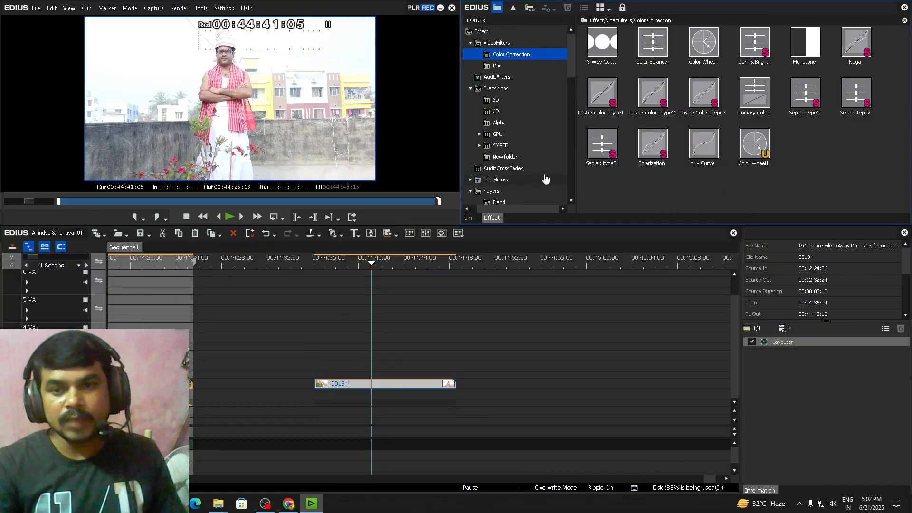
{"action": "left_click", "coordinate": [441, 233]}
{"action": "left_click_drag", "start_coordinate": [336, 183], "coordinate": [312, 183]}
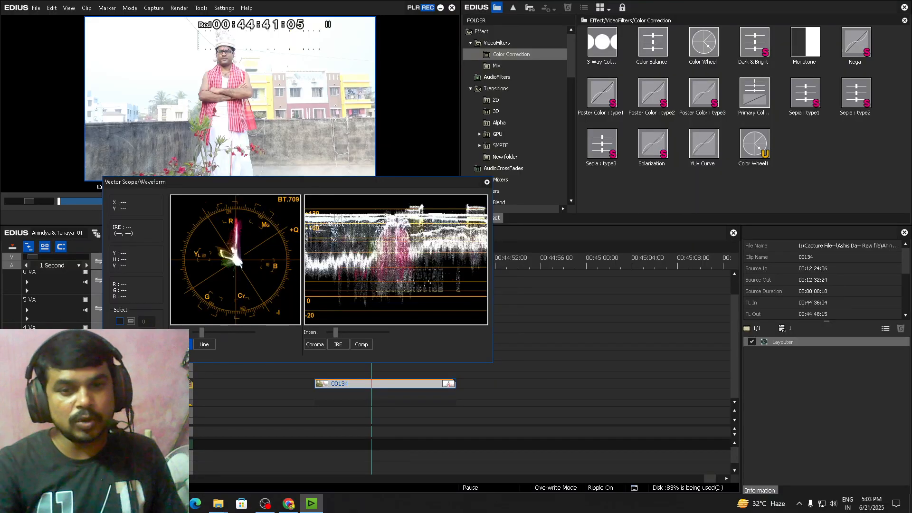
{"action": "left_click_drag", "start_coordinate": [310, 189], "coordinate": [260, 171]}
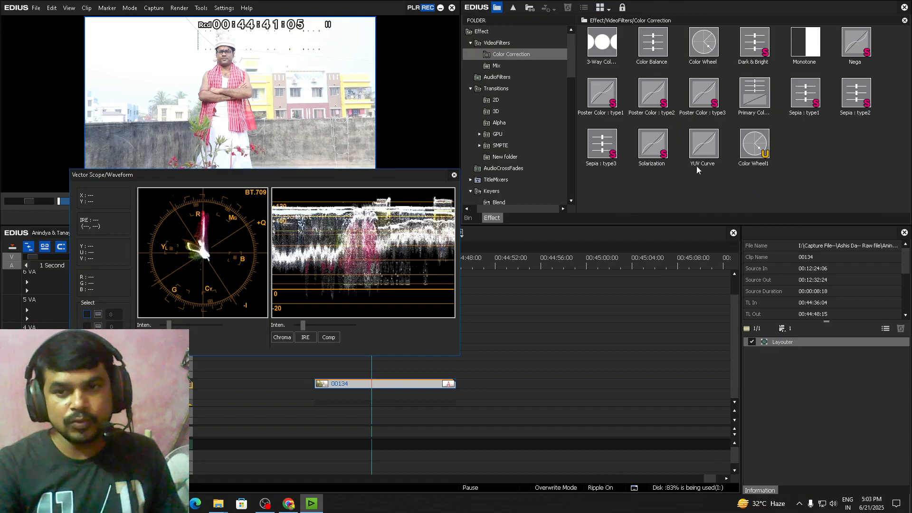
Apply the YUV Curve filter to the copied clip 00134 and open its settings beside the Vector Scope/Waveform window.
{"action": "left_click_drag", "start_coordinate": [701, 141], "coordinate": [416, 384]}
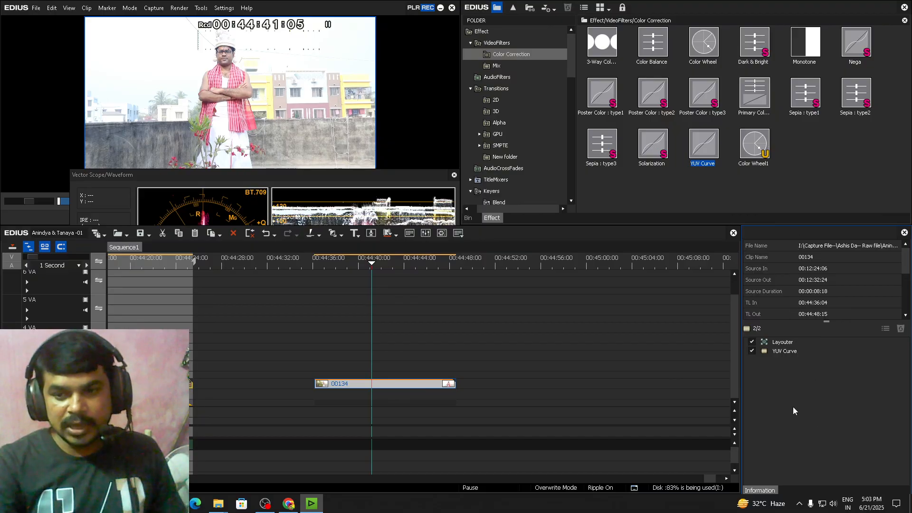
{"action": "double_click", "coordinate": [790, 351]}
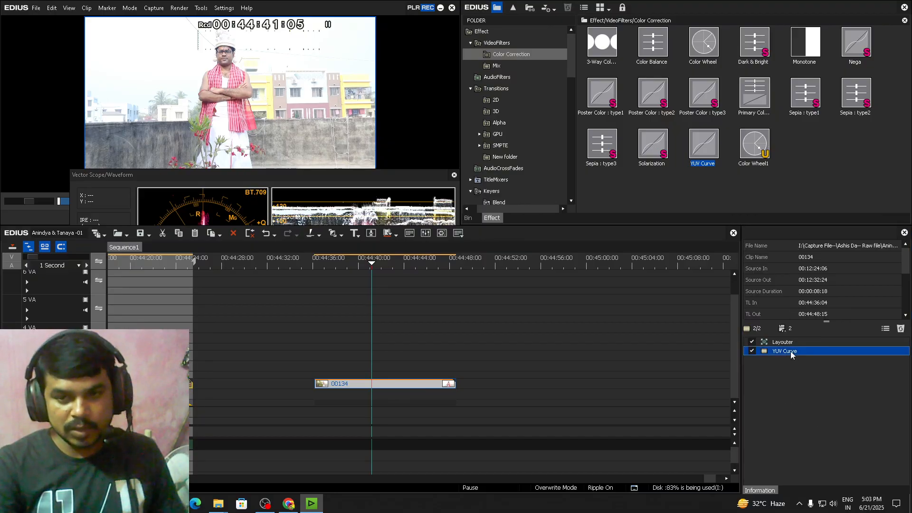
{"action": "left_click_drag", "start_coordinate": [568, 95], "coordinate": [429, 103]}
{"action": "left_click_drag", "start_coordinate": [259, 175], "coordinate": [178, 124]}
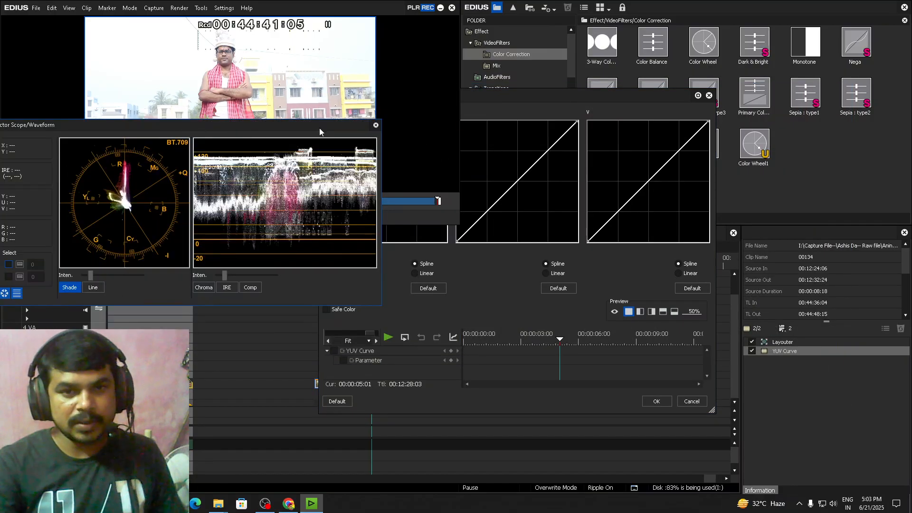
{"action": "left_click", "coordinate": [486, 103]}
{"action": "left_click_drag", "start_coordinate": [486, 103], "coordinate": [475, 155]}
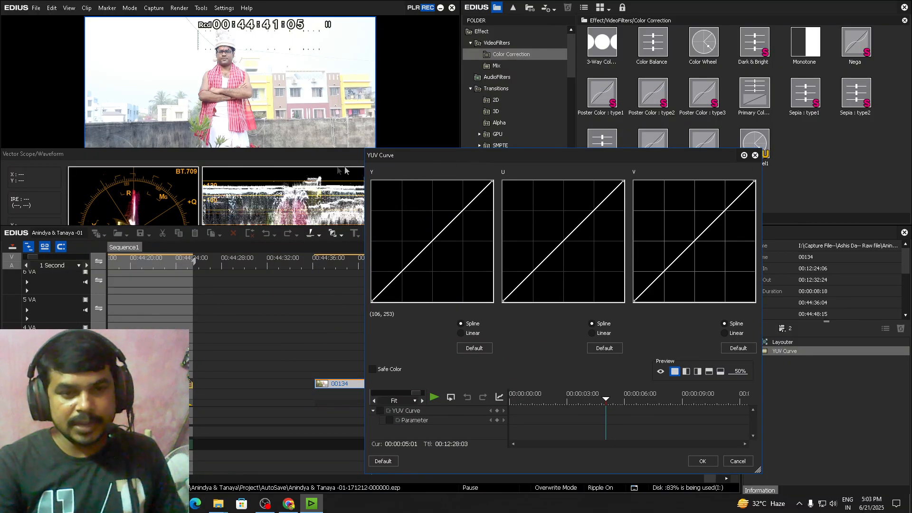
{"action": "left_click", "coordinate": [308, 156]}
{"action": "left_click_drag", "start_coordinate": [495, 158], "coordinate": [530, 155]}
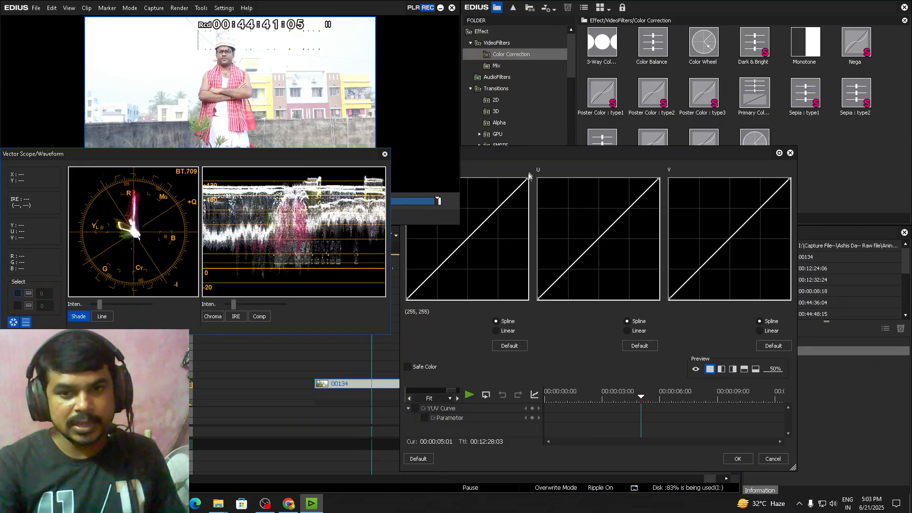
Lower the bright end of the Y curve to about (255, 238), keeping the waveform below the preview picture.
{"action": "left_click_drag", "start_coordinate": [527, 181], "coordinate": [529, 188]}
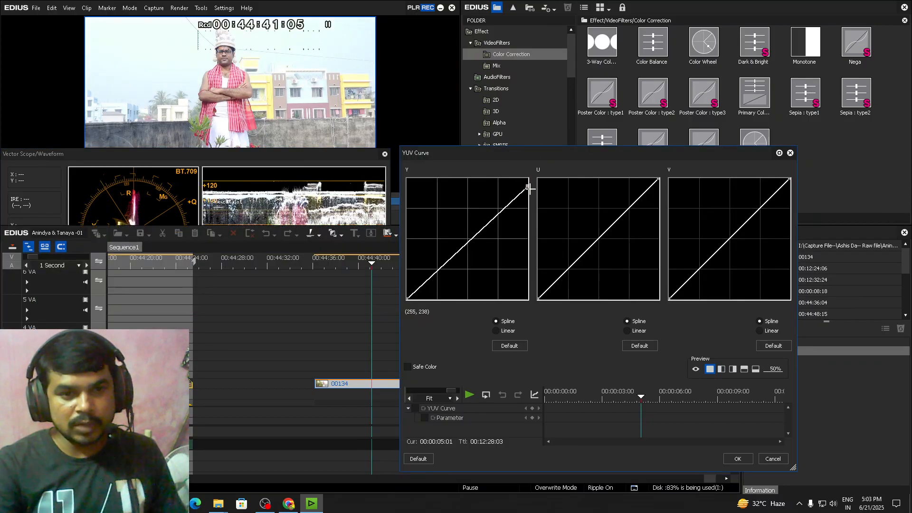
{"action": "left_click_drag", "start_coordinate": [274, 158], "coordinate": [251, 297]}
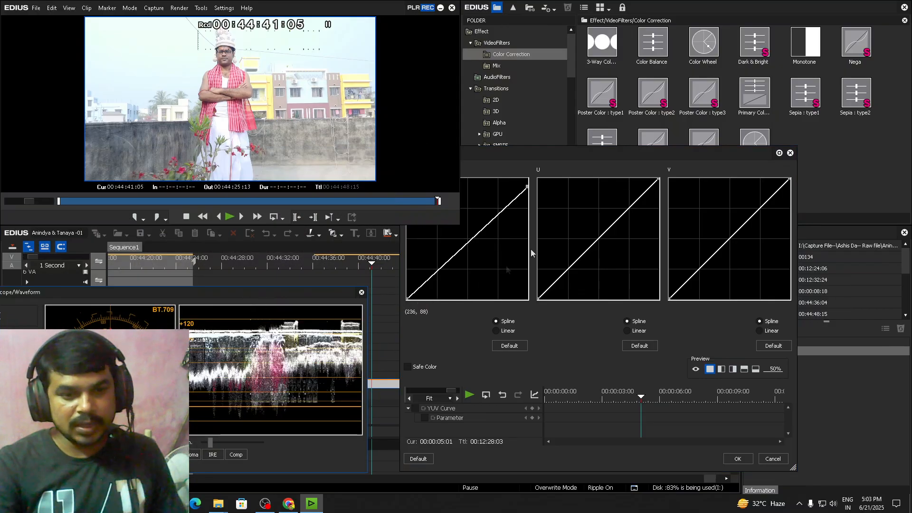
{"action": "left_click_drag", "start_coordinate": [526, 188], "coordinate": [529, 188]}
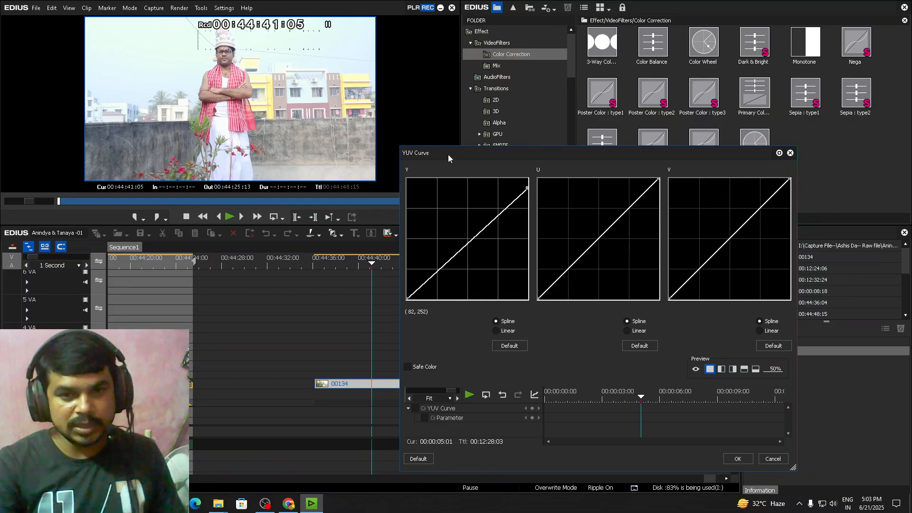
Reopen the Vector Scope/Waveform and arrange it over the lower preview area, beside the YUV Curve settings.
{"action": "left_click_drag", "start_coordinate": [450, 159], "coordinate": [581, 163]}
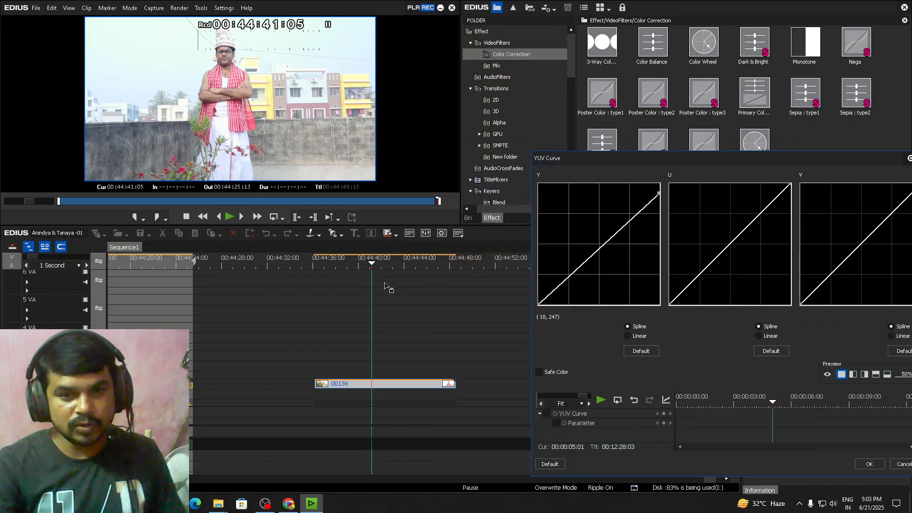
{"action": "left_click", "coordinate": [442, 233]}
{"action": "left_click_drag", "start_coordinate": [297, 56], "coordinate": [281, 215]}
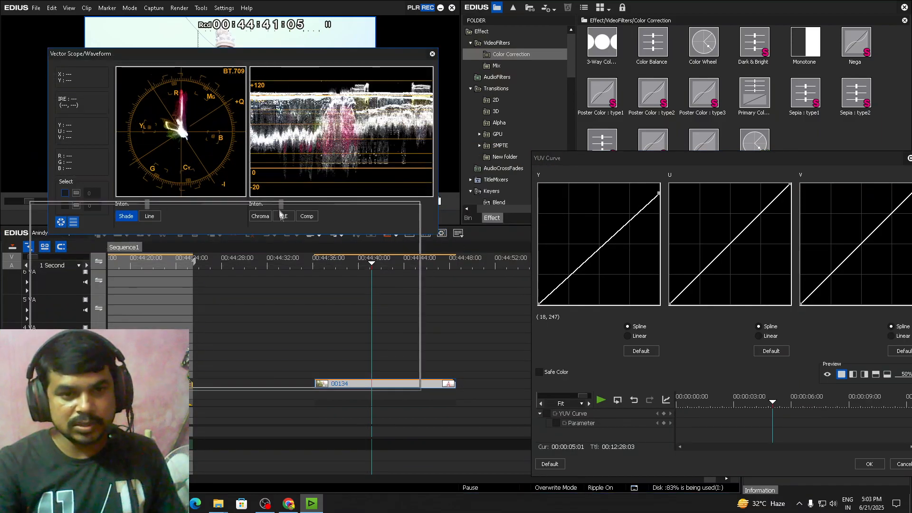
{"action": "left_click_drag", "start_coordinate": [631, 159], "coordinate": [523, 159]}
{"action": "left_click", "coordinate": [442, 233]}
{"action": "left_click", "coordinate": [442, 233]}
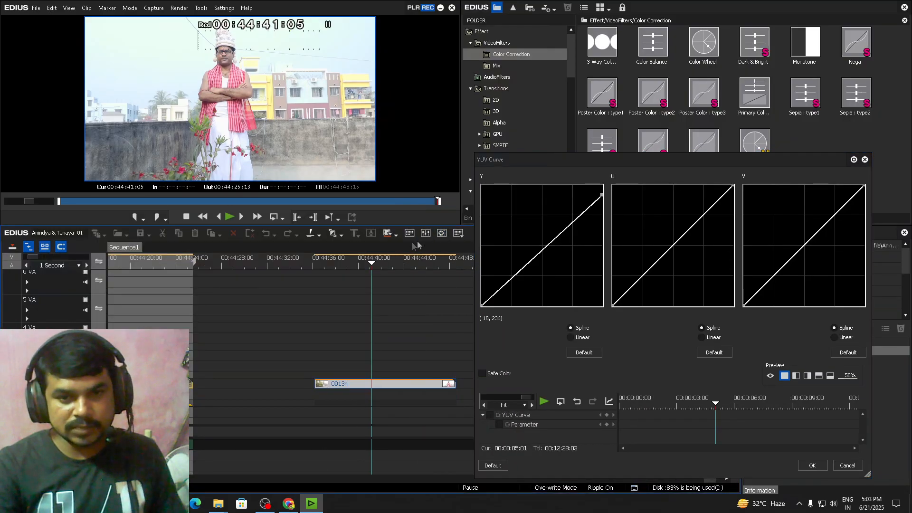
{"action": "left_click", "coordinate": [442, 233]}
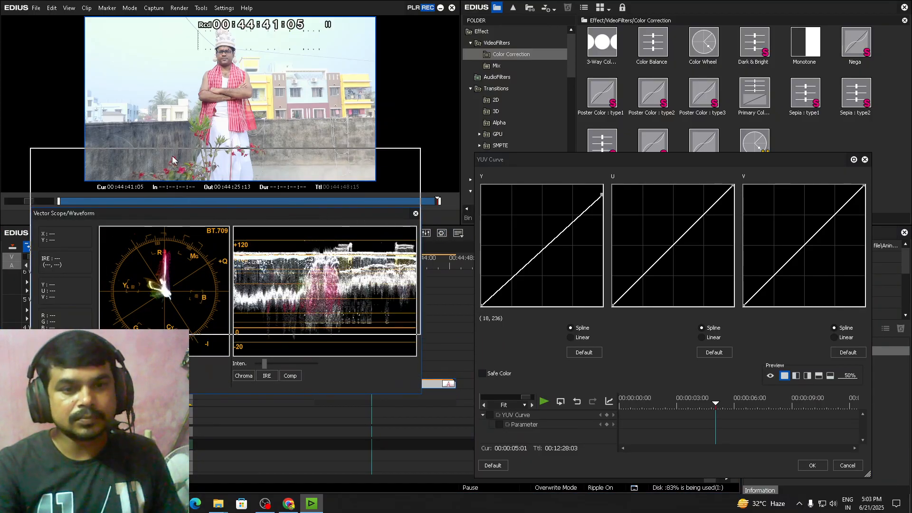
{"action": "left_click_drag", "start_coordinate": [174, 215], "coordinate": [167, 152]}
{"action": "left_click_drag", "start_coordinate": [332, 155], "coordinate": [327, 116]}
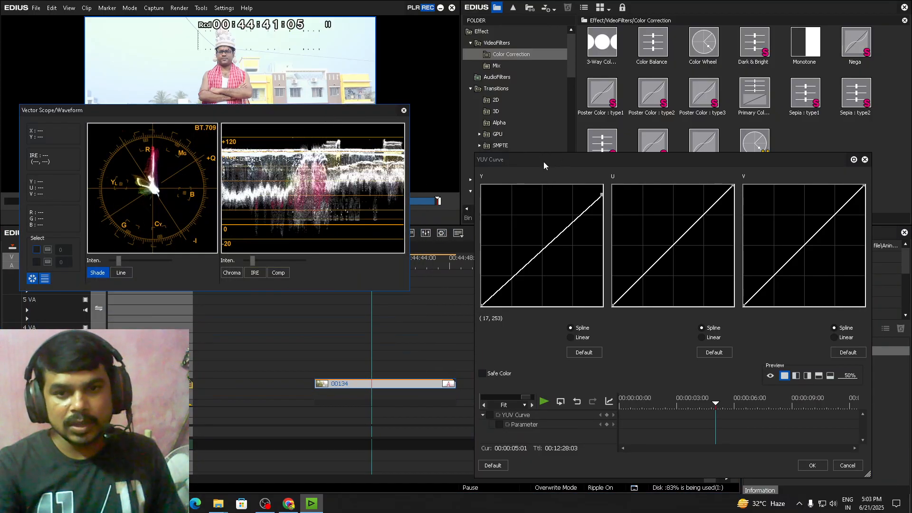
{"action": "left_click_drag", "start_coordinate": [545, 164], "coordinate": [514, 150]}
Lower the Y curve's bright end to about (255, 215) and raise its dark end to about (6, 15).
{"action": "left_click_drag", "start_coordinate": [571, 181], "coordinate": [578, 191]}
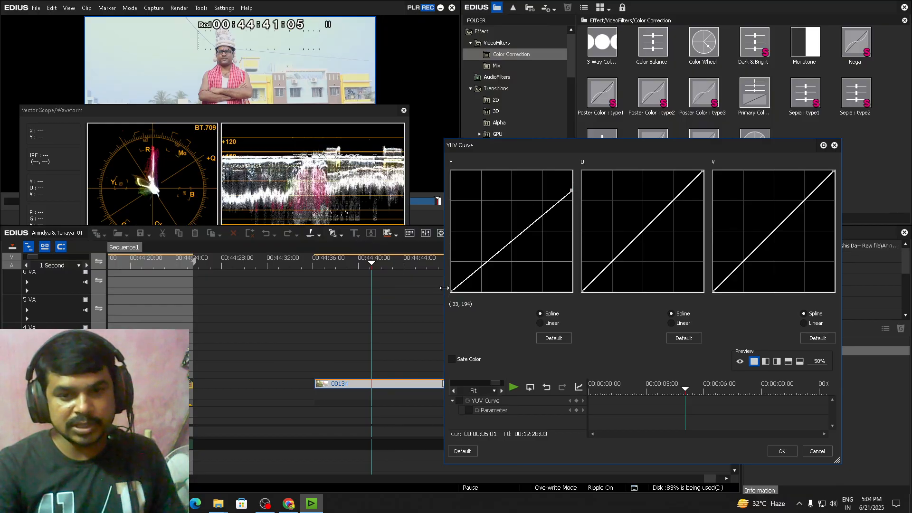
{"action": "left_click_drag", "start_coordinate": [302, 112], "coordinate": [299, 85]}
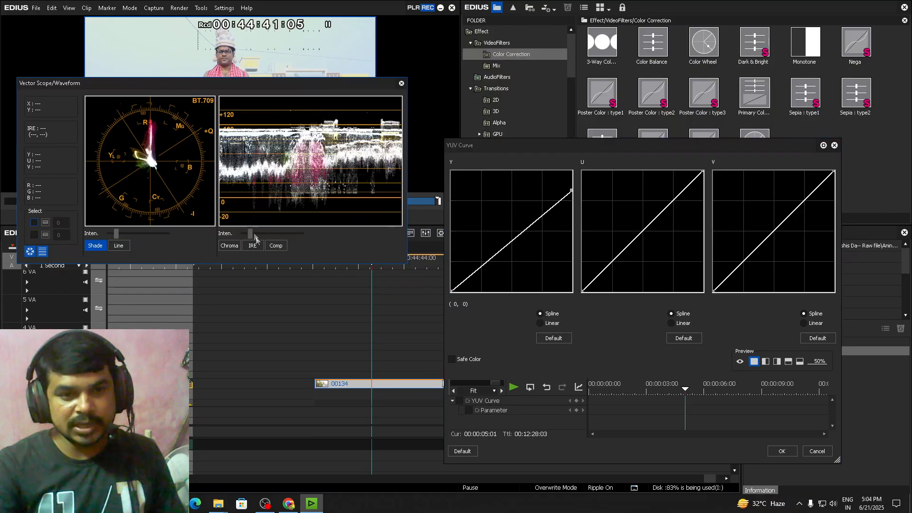
{"action": "left_click_drag", "start_coordinate": [452, 291], "coordinate": [452, 279]}
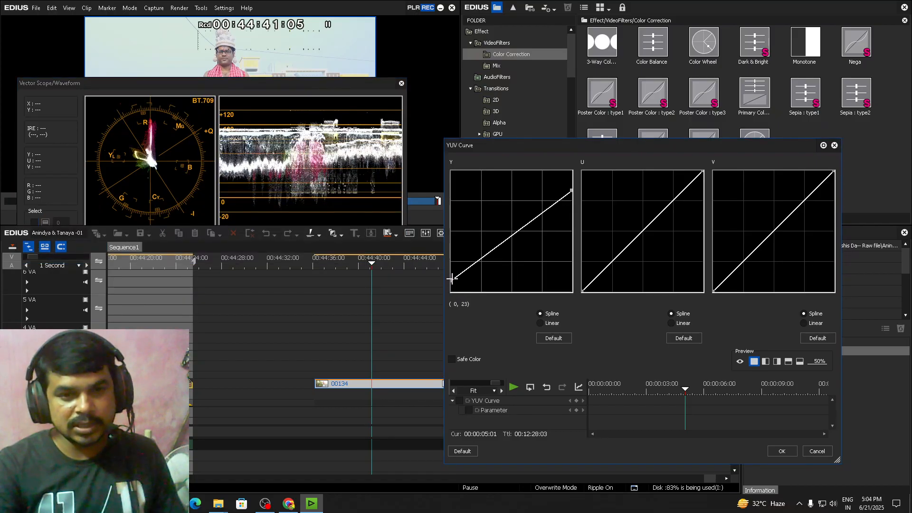
{"action": "left_click_drag", "start_coordinate": [304, 92], "coordinate": [299, 207]}
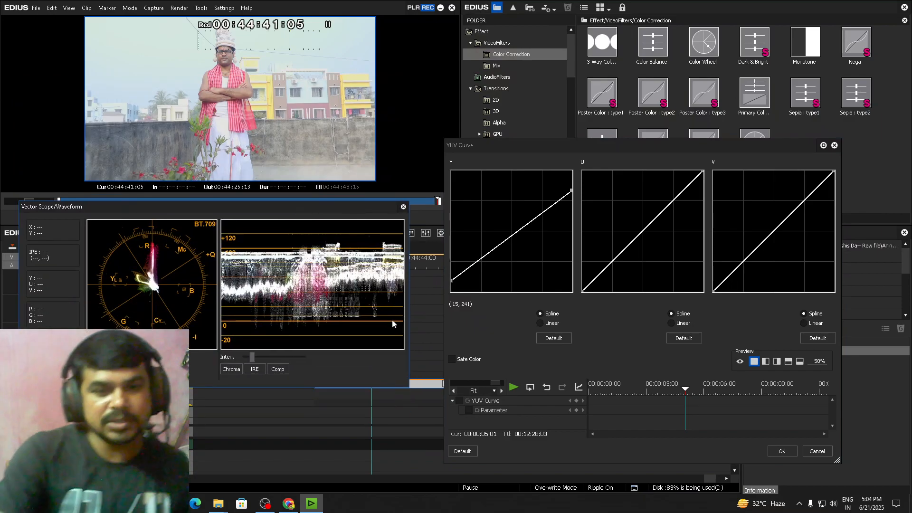
{"action": "left_click_drag", "start_coordinate": [451, 279], "coordinate": [454, 284]}
Raise the Y curve's bright end slightly while keeping the waveform in view beside the curves.
{"action": "left_click", "coordinate": [346, 207]}
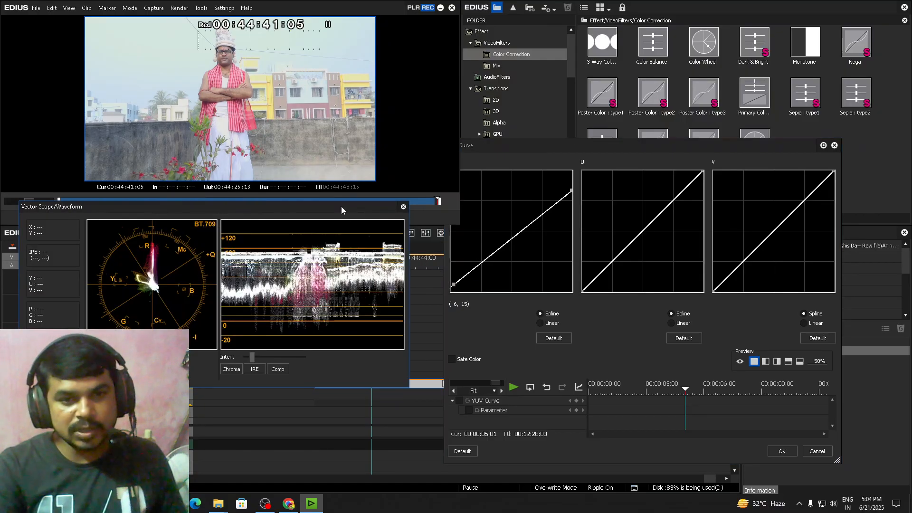
{"action": "left_click_drag", "start_coordinate": [341, 210], "coordinate": [341, 200]}
{"action": "left_click", "coordinate": [570, 190]}
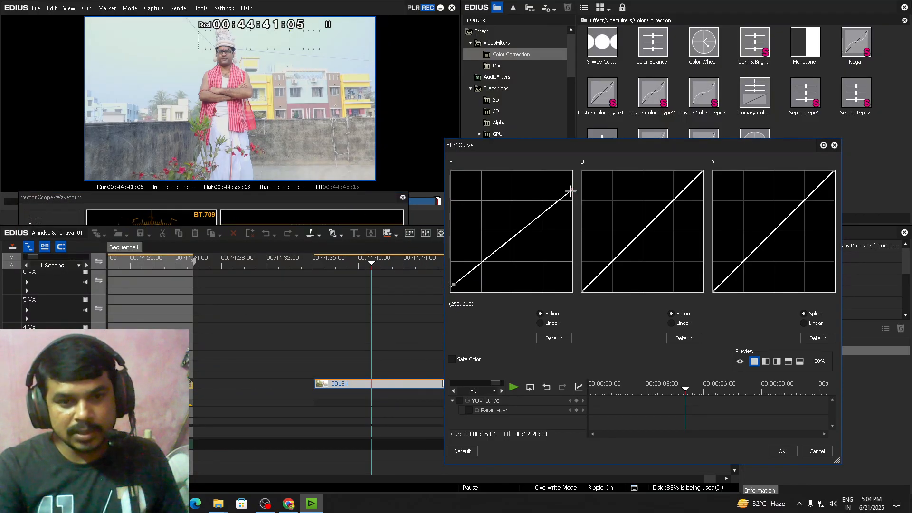
{"action": "left_click_drag", "start_coordinate": [296, 209], "coordinate": [290, 119]}
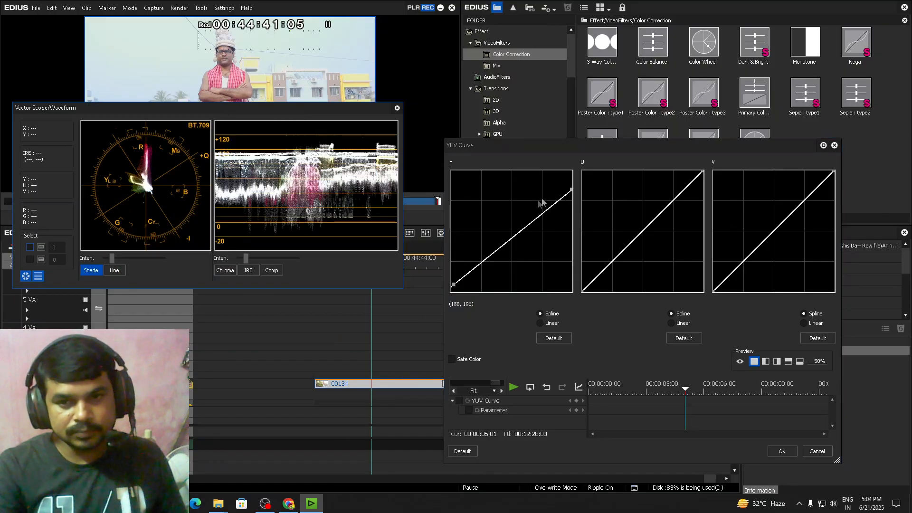
{"action": "left_click_drag", "start_coordinate": [572, 189], "coordinate": [572, 185]}
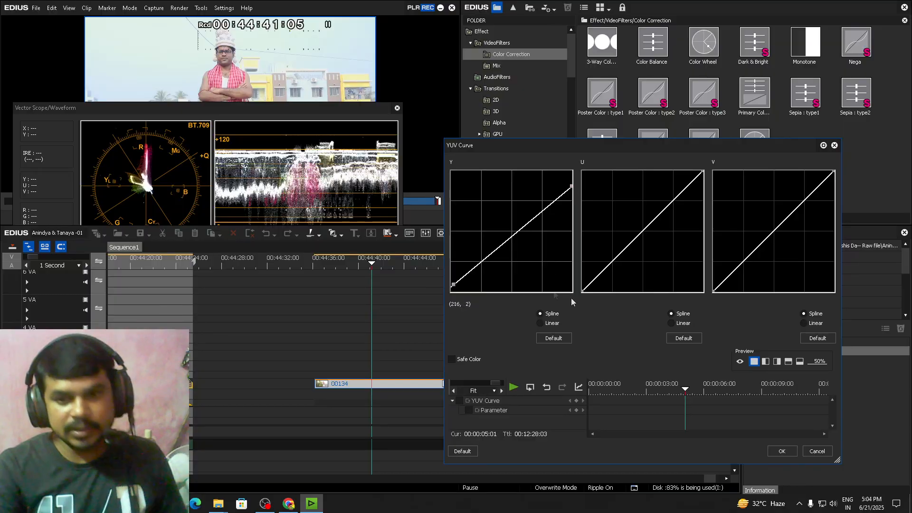
Accept the YUV Curve correction, close the Vector Scope/Waveform, and compare the picture with the filter disabled and re-enabled.
{"action": "left_click", "coordinate": [791, 453]}
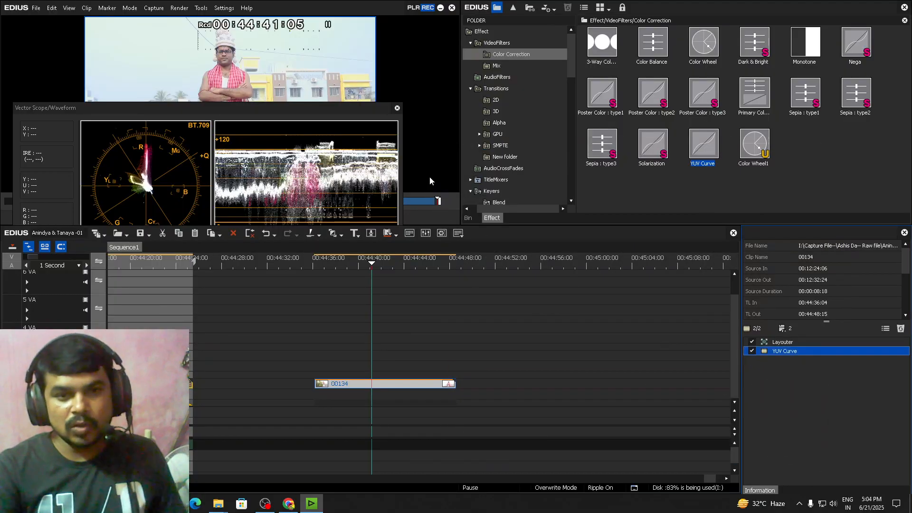
{"action": "left_click", "coordinate": [397, 108]}
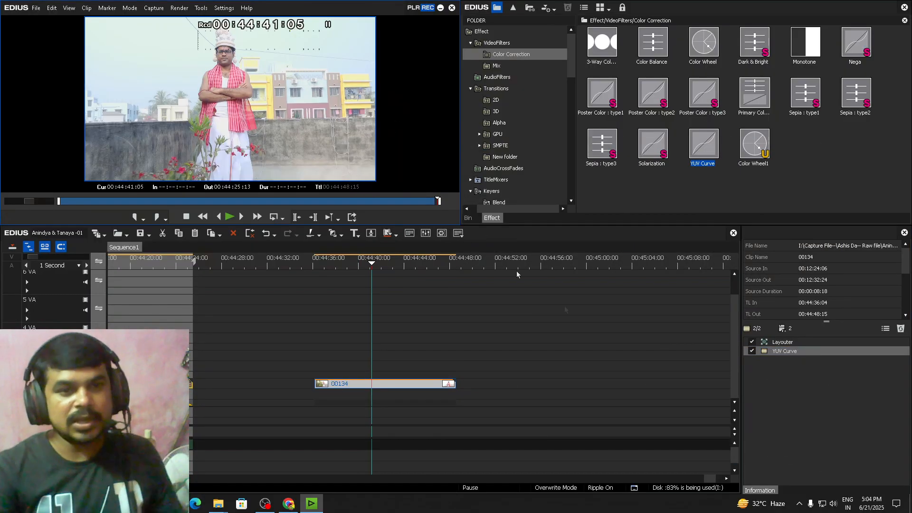
{"action": "left_click", "coordinate": [751, 350]}
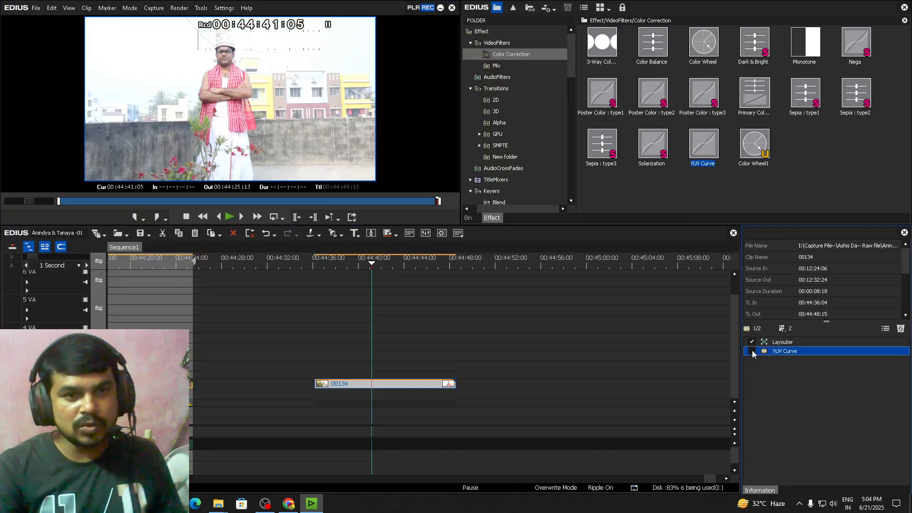
{"action": "left_click", "coordinate": [751, 351]}
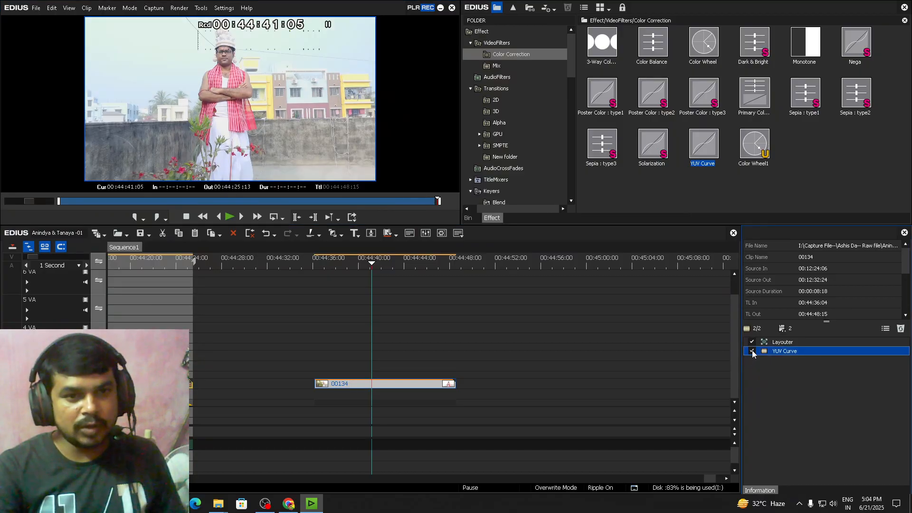
Apply the Primary Color Correction filter to clip 00134 and open its settings.
{"action": "left_click", "coordinate": [763, 113]}
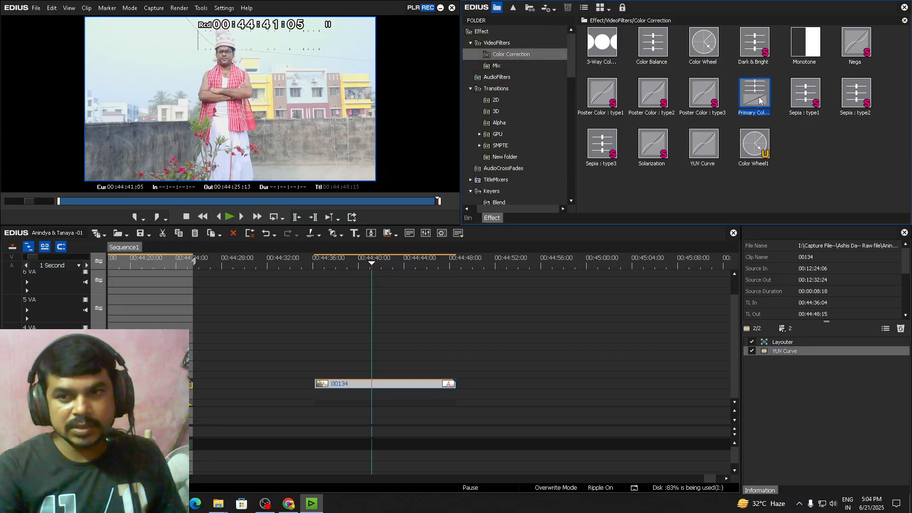
{"action": "left_click", "coordinate": [381, 386]}
{"action": "left_click_drag", "start_coordinate": [381, 386], "coordinate": [381, 386]}
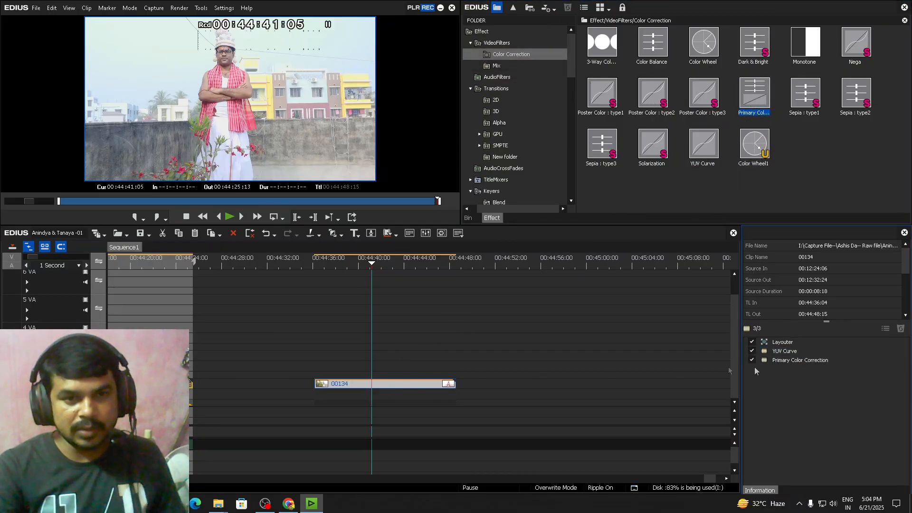
{"action": "double_click", "coordinate": [785, 361]}
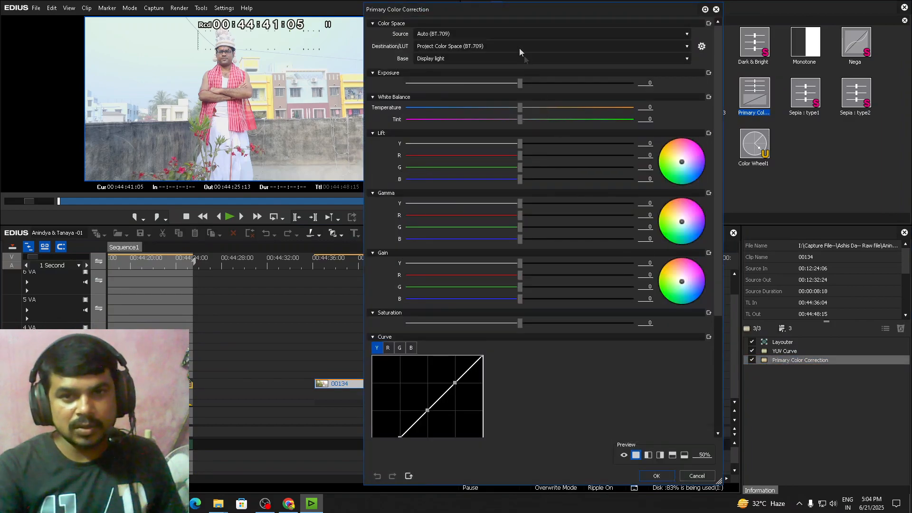
{"action": "left_click_drag", "start_coordinate": [501, 7], "coordinate": [471, 15]}
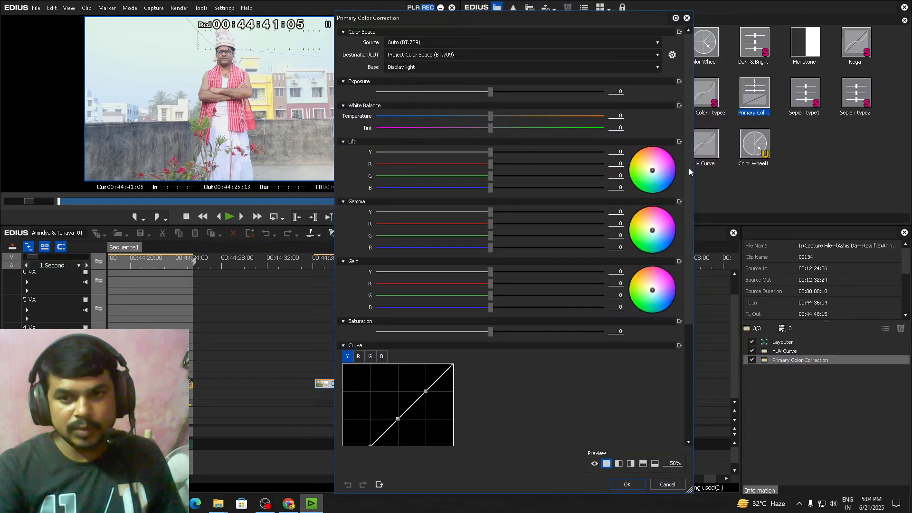
Set the Gamma Y level to -77, keeping the settings window clear of the preview picture.
{"action": "scroll", "coordinate": [689, 168], "scroll_direction": "down", "scroll_amount": 5}
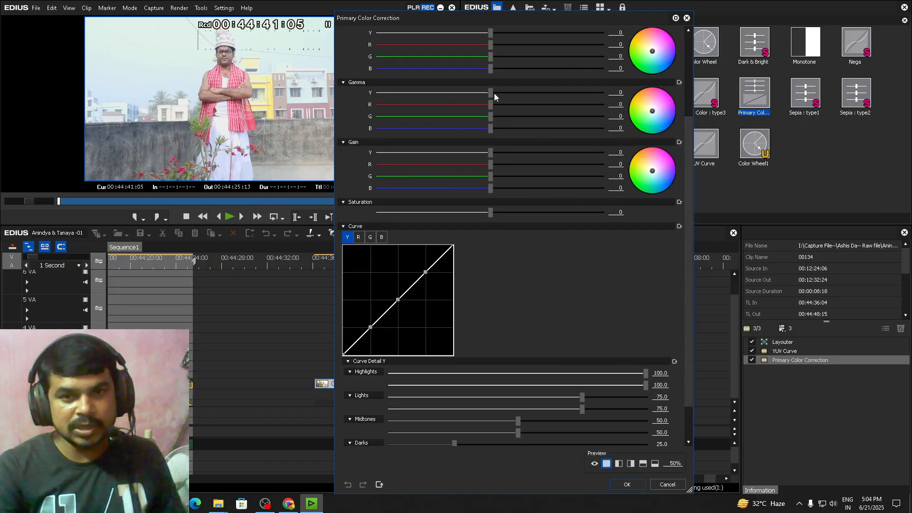
{"action": "left_click_drag", "start_coordinate": [491, 97], "coordinate": [424, 93]}
{"action": "left_click_drag", "start_coordinate": [421, 18], "coordinate": [489, 19]}
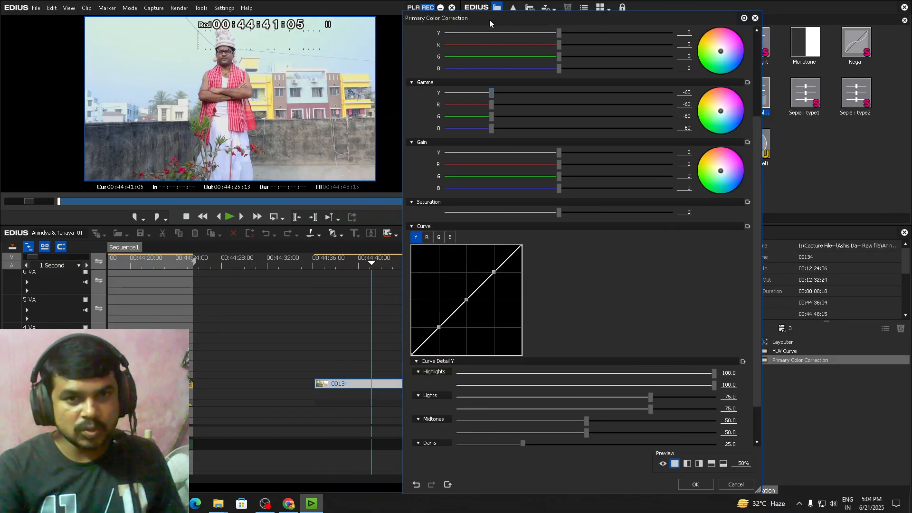
{"action": "left_click_drag", "start_coordinate": [491, 93], "coordinate": [474, 95]}
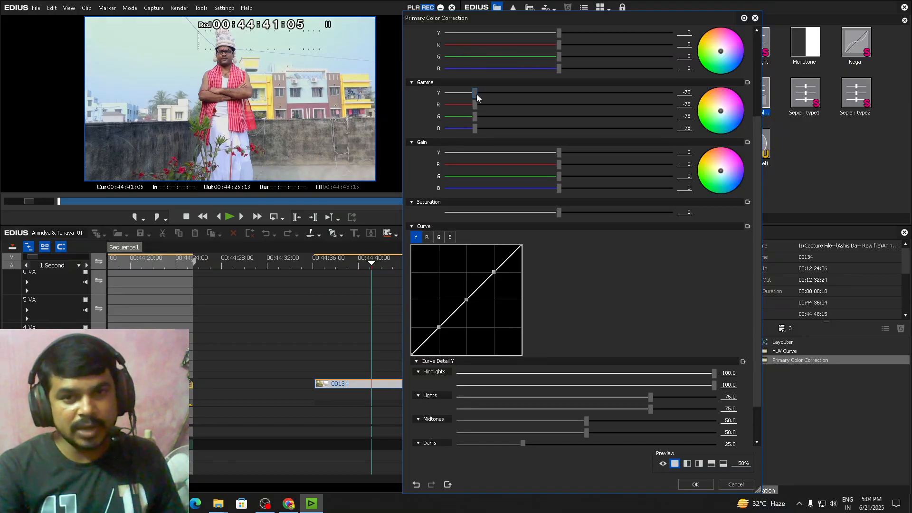
{"action": "left_click_drag", "start_coordinate": [475, 93], "coordinate": [445, 99]}
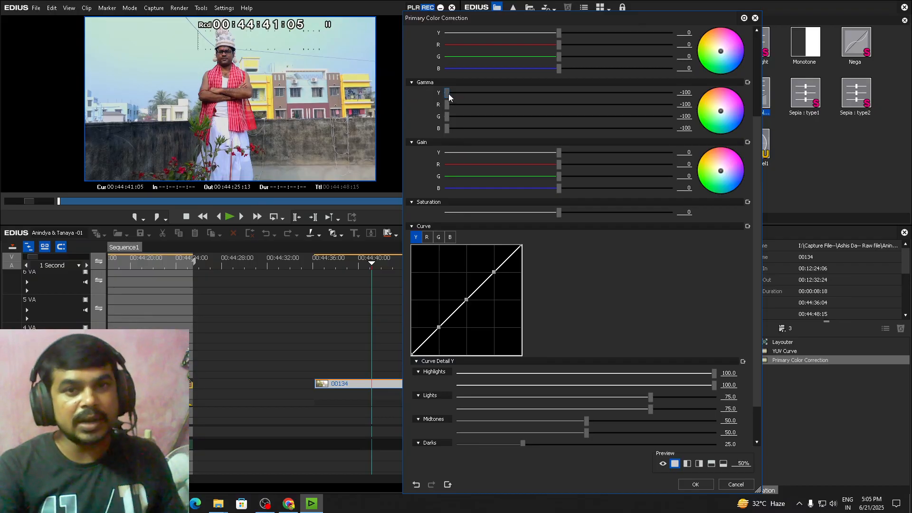
{"action": "left_click_drag", "start_coordinate": [449, 93], "coordinate": [474, 94]}
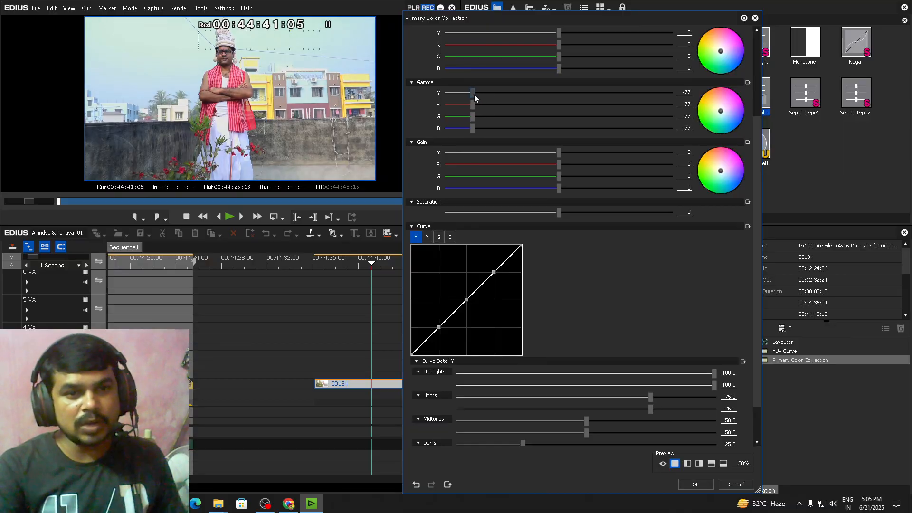
Move the Y curve's Midtones point to about (56.0, 50.4) and set Saturation to 9.
{"action": "scroll", "coordinate": [753, 249], "scroll_direction": "down", "scroll_amount": 2}
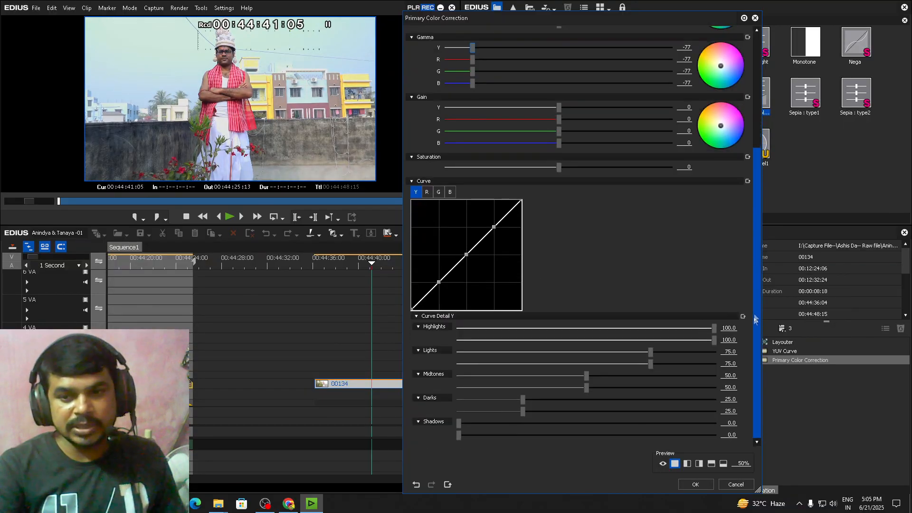
{"action": "left_click_drag", "start_coordinate": [466, 255], "coordinate": [478, 258]}
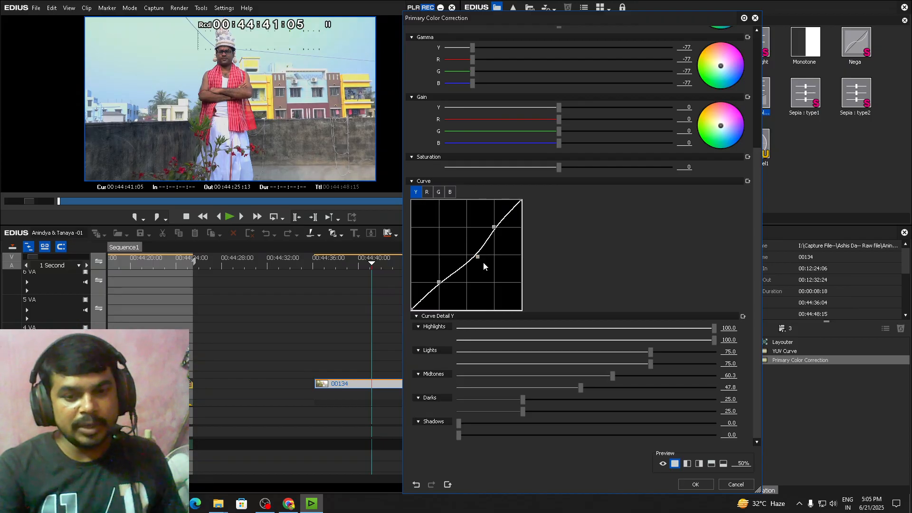
{"action": "left_click_drag", "start_coordinate": [476, 257], "coordinate": [471, 254]}
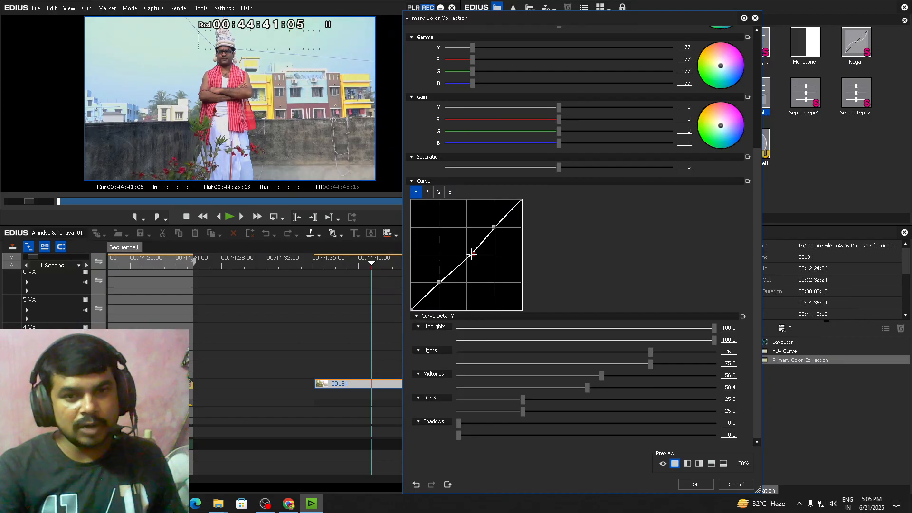
{"action": "scroll", "coordinate": [759, 247], "scroll_direction": "up", "scroll_amount": 2}
{"action": "mouse_move", "coordinate": [558, 224]}
{"action": "left_mouse_down"}
{"action": "mouse_move", "coordinate": [677, 229]}
{"action": "mouse_move", "coordinate": [557, 233]}
{"action": "left_mouse_up"}
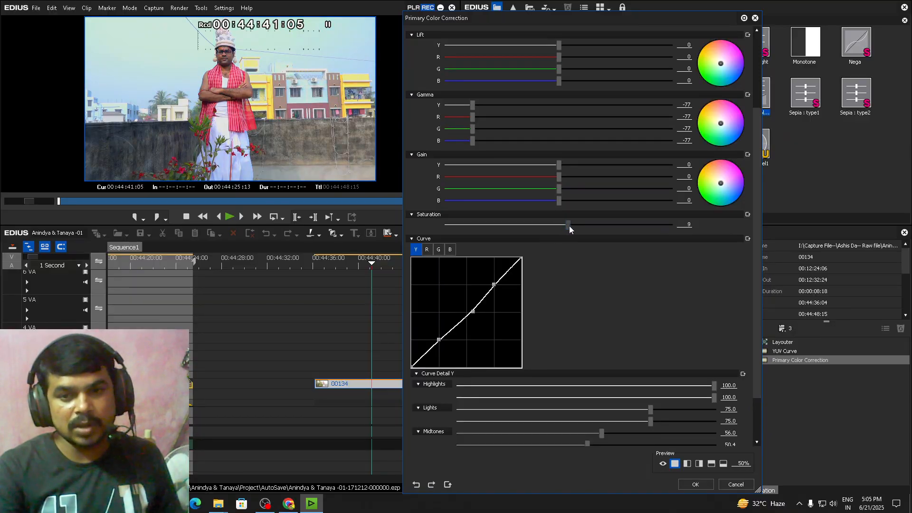
Set Exposure to 2 and shift the white balance Temperature slightly toward blue.
{"action": "scroll", "coordinate": [750, 257], "scroll_direction": "up", "scroll_amount": 3}
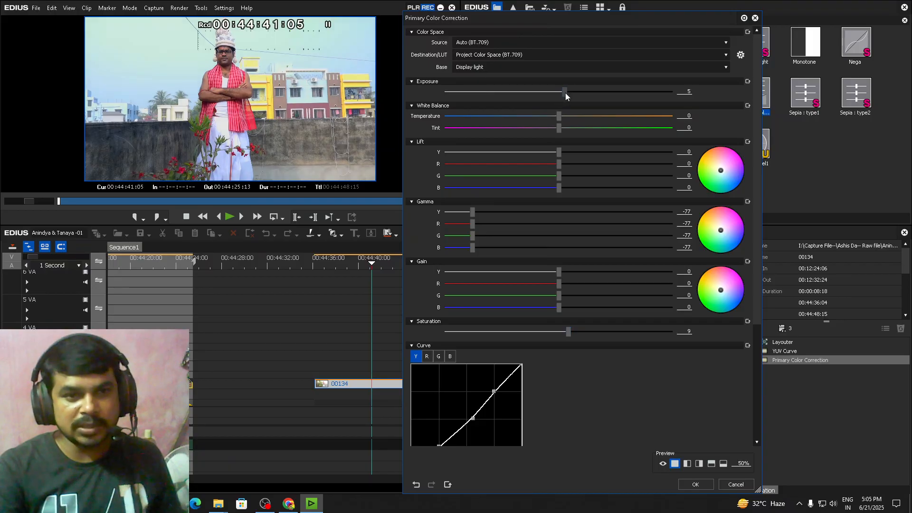
{"action": "left_click_drag", "start_coordinate": [565, 94], "coordinate": [567, 94]}
{"action": "double_click", "coordinate": [567, 94]}
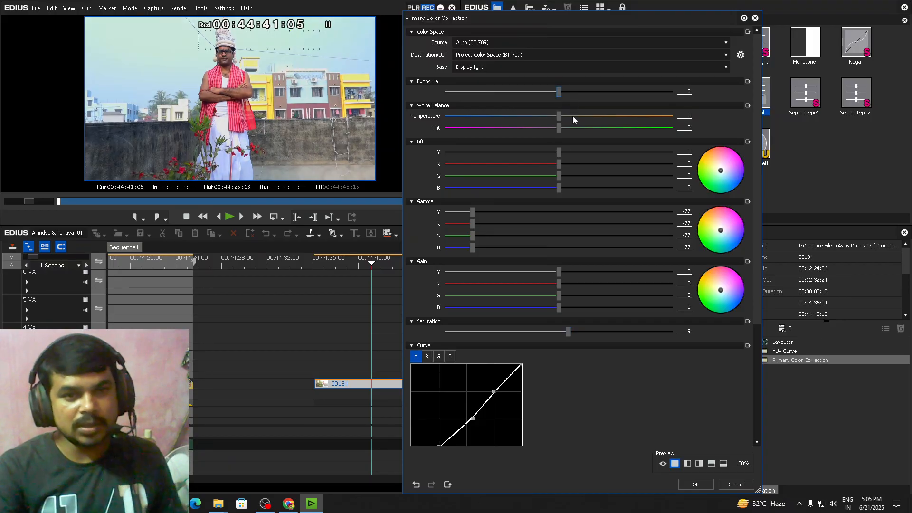
{"action": "left_click_drag", "start_coordinate": [560, 92], "coordinate": [563, 93]}
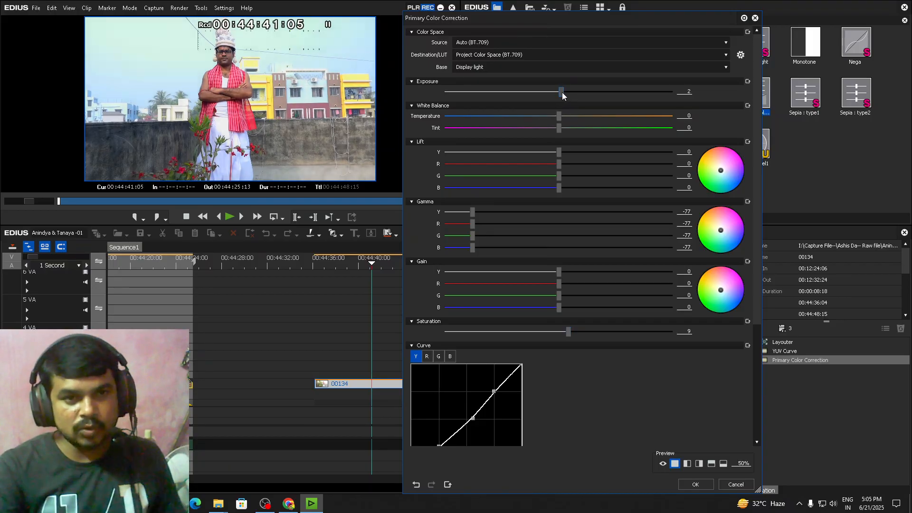
{"action": "left_click", "coordinate": [553, 116]}
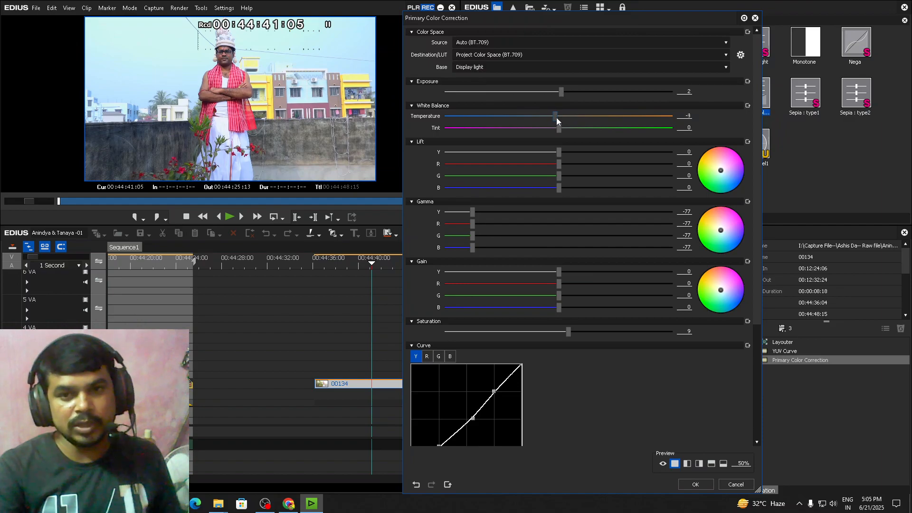
{"action": "left_click_drag", "start_coordinate": [756, 231], "coordinate": [759, 404]}
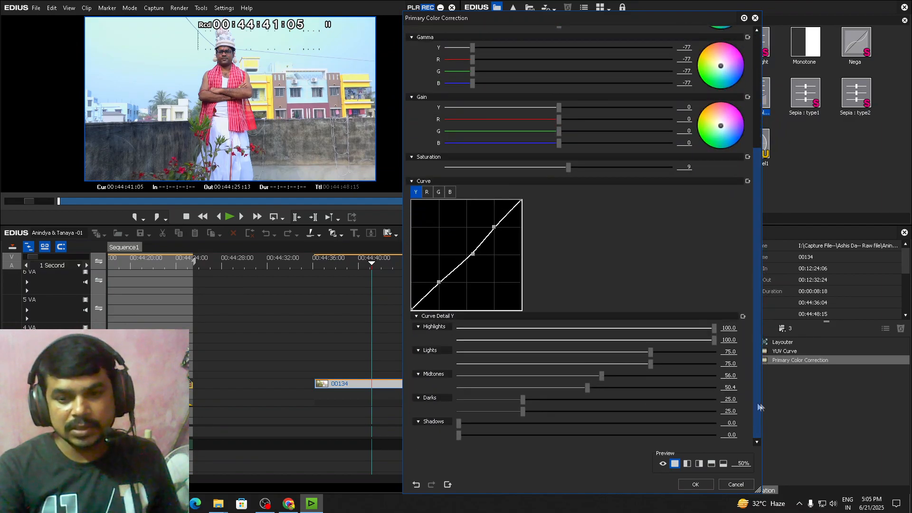
Accept the Primary Color Correction settings and play the corrected clip 00134 in full-screen preview.
{"action": "scroll", "coordinate": [758, 323], "scroll_direction": "up", "scroll_amount": 5}
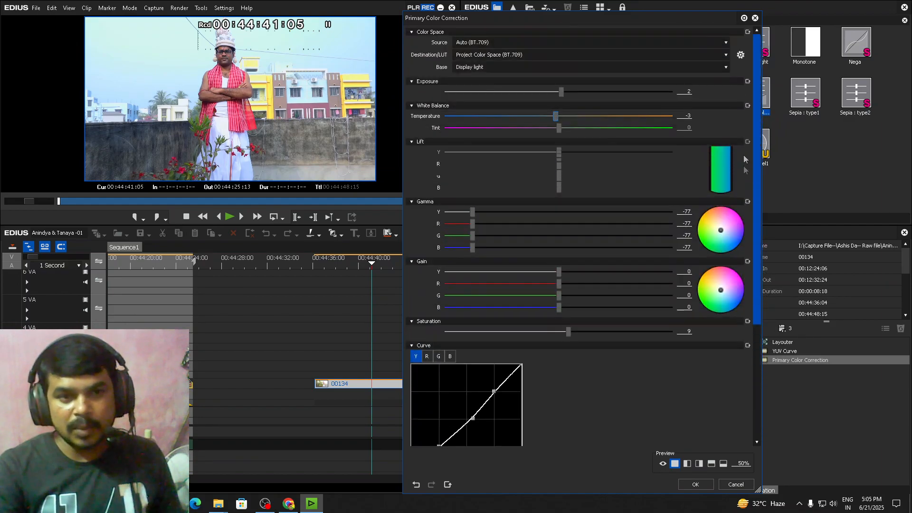
{"action": "left_click", "coordinate": [697, 485]}
{"action": "left_click", "coordinate": [335, 263]}
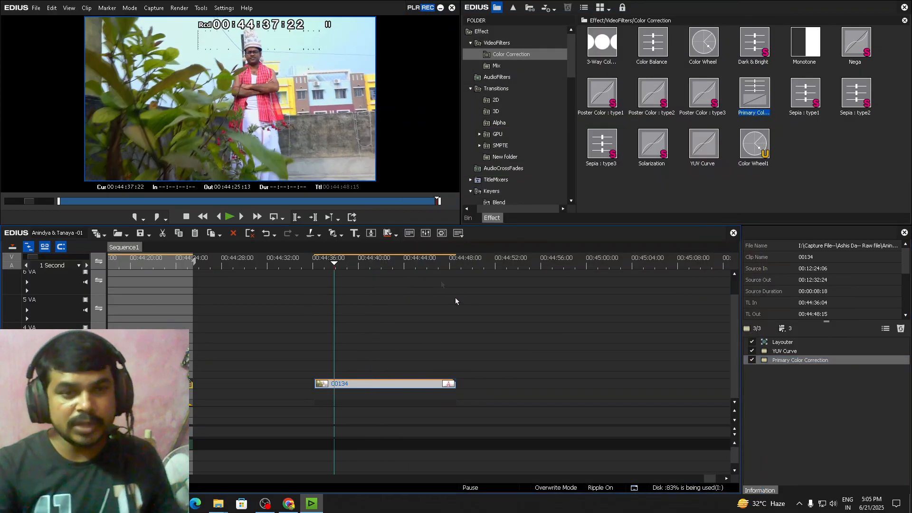
{"action": "key", "text": "space"}
{"action": "double_click", "coordinate": [290, 107]}
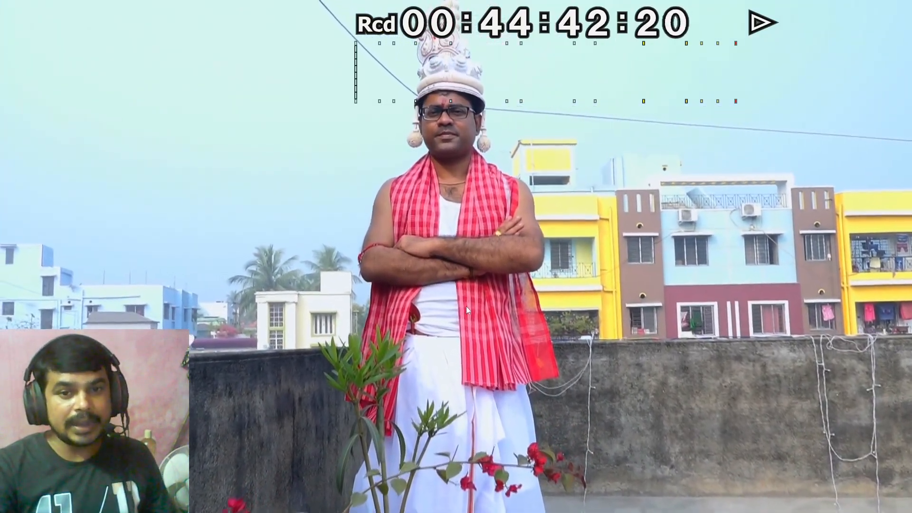
{"action": "double_click", "coordinate": [431, 251]}
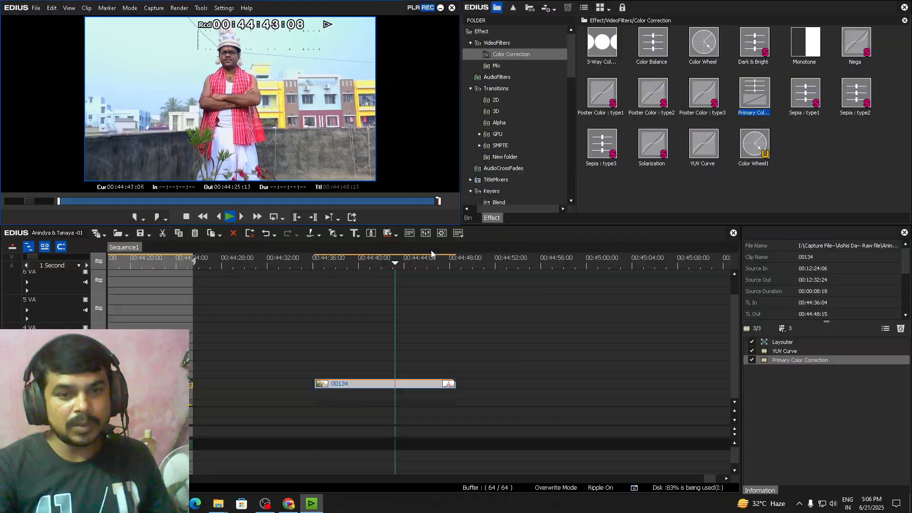
{"action": "key", "text": "space"}
Disable Primary Color Correction and YUV Curve on clip 00134 and play the uncorrected footage in full-screen preview.
{"action": "left_click", "coordinate": [751, 360]}
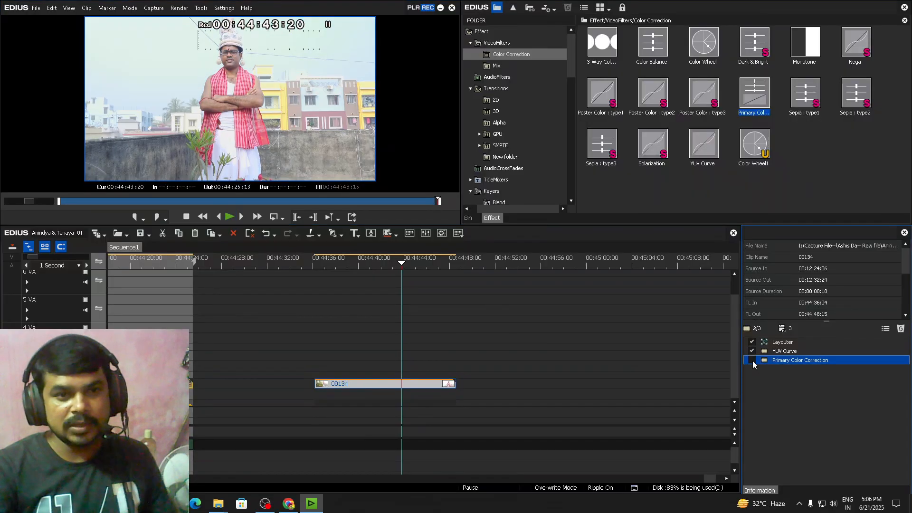
{"action": "left_click", "coordinate": [752, 351]}
{"action": "left_click", "coordinate": [339, 264]}
{"action": "key", "text": "space"}
{"action": "double_click", "coordinate": [273, 113]}
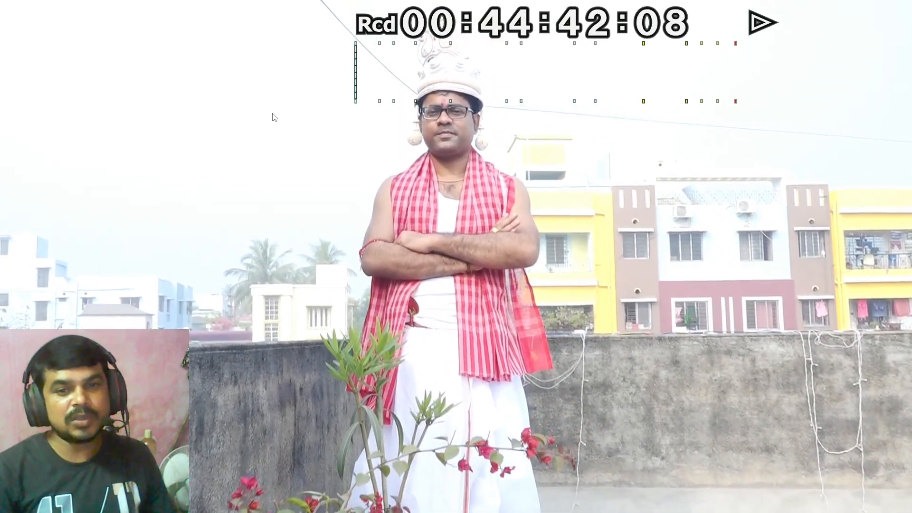
{"action": "double_click", "coordinate": [274, 117]}
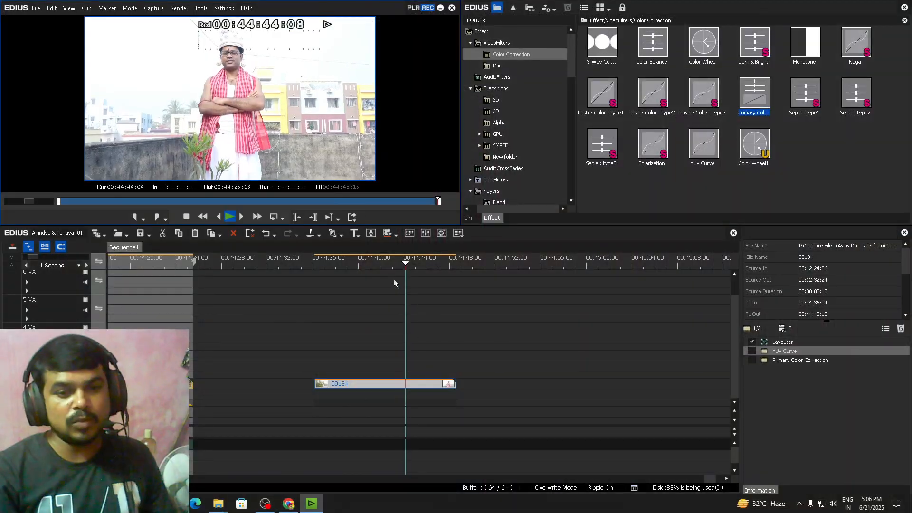
Re-enable both color filters on clip 00134 and play it again in full-screen preview for comparison.
{"action": "left_click", "coordinate": [376, 264]}
{"action": "left_click", "coordinate": [751, 360]}
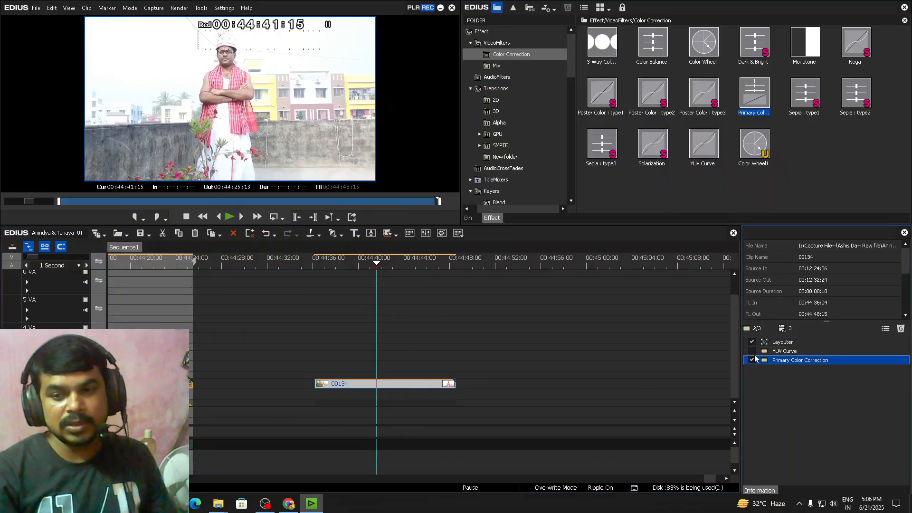
{"action": "left_click", "coordinate": [751, 351]}
{"action": "double_click", "coordinate": [304, 99]}
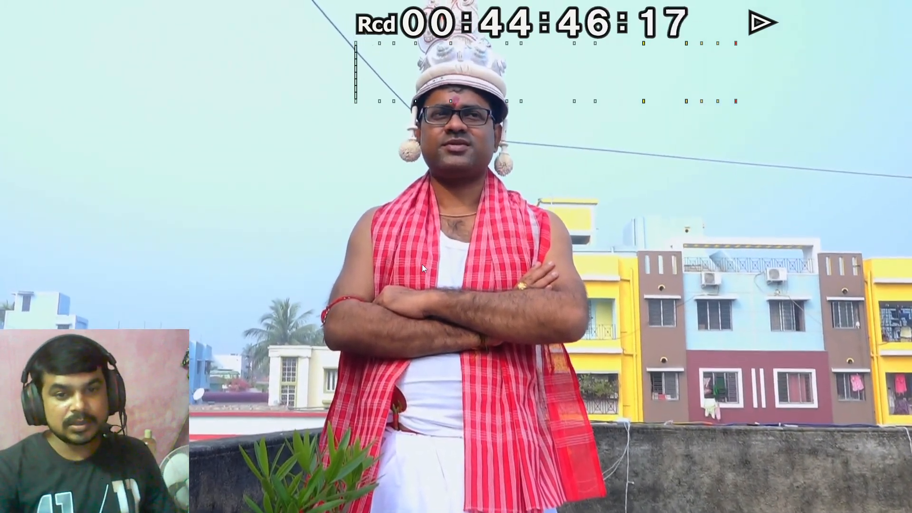
{"action": "double_click", "coordinate": [422, 264]}
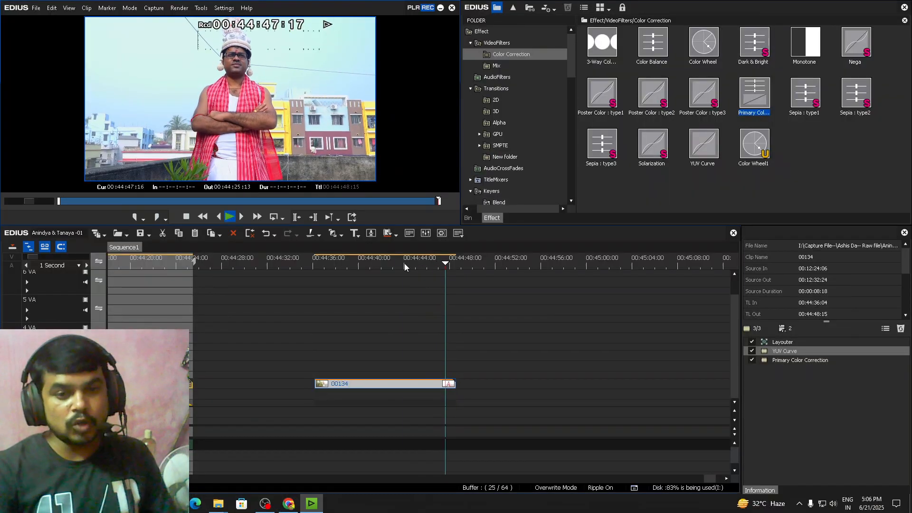
{"action": "left_click", "coordinate": [404, 263]}
Open the Bin and browse through the project's clips.
{"action": "scroll", "coordinate": [418, 386], "scroll_direction": "down", "scroll_amount": 2}
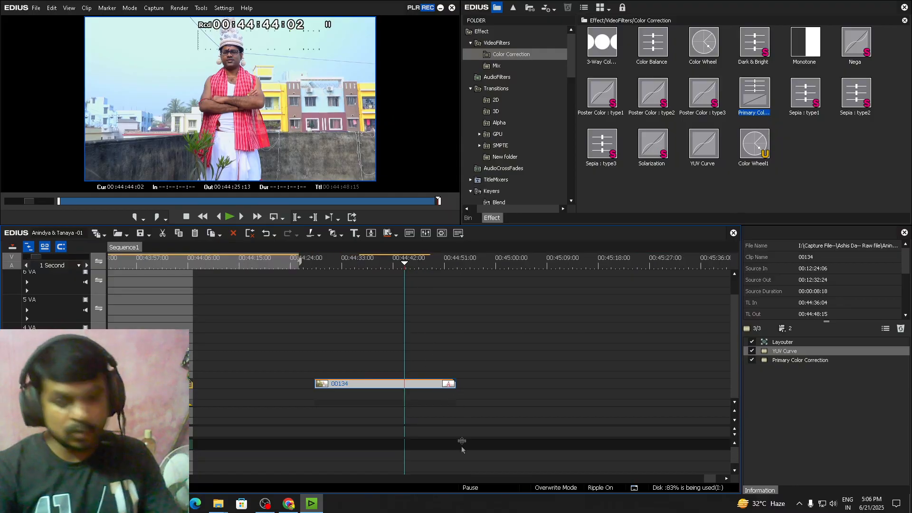
{"action": "left_click_drag", "start_coordinate": [647, 481], "coordinate": [659, 481]}
{"action": "scroll", "coordinate": [364, 332], "scroll_direction": "up", "scroll_amount": 2}
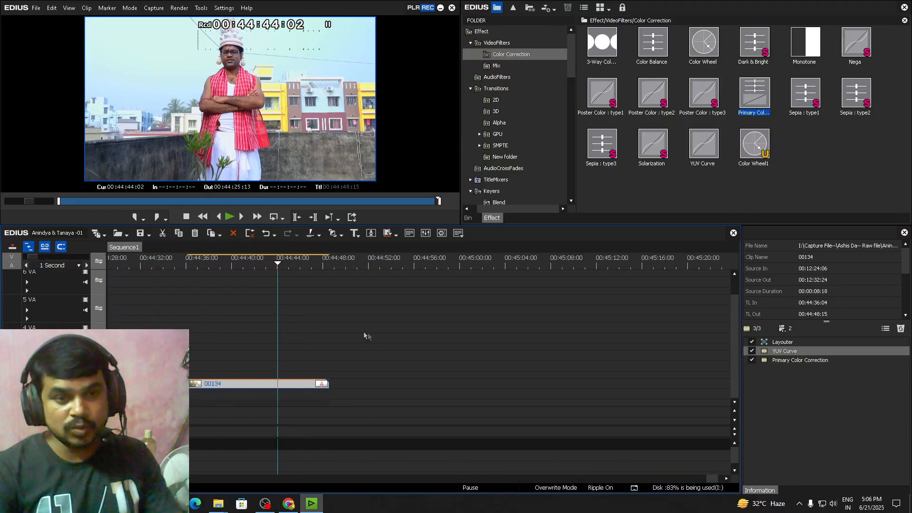
{"action": "left_click", "coordinate": [470, 218]}
{"action": "left_click_drag", "start_coordinate": [907, 90], "coordinate": [892, 153]}
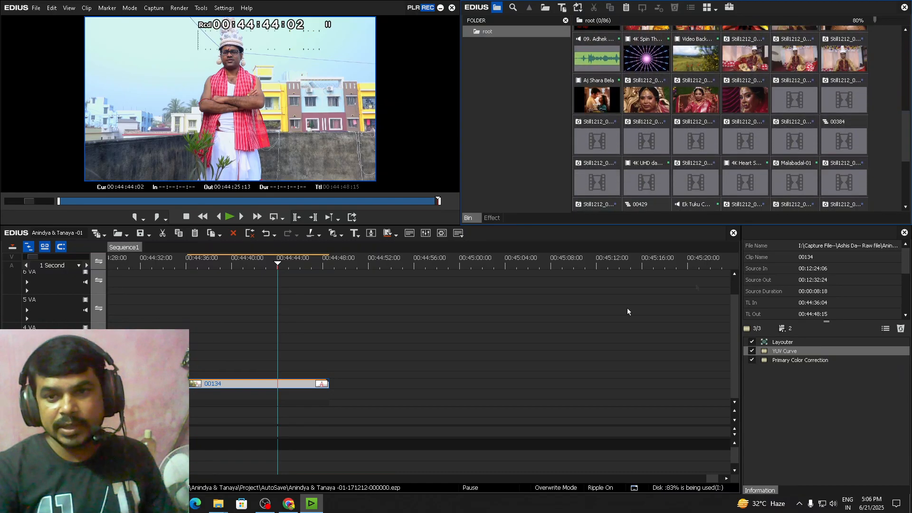
Locate clip 00127 early in the sequence and place the playhead on it at about 00:05:58.
{"action": "scroll", "coordinate": [356, 358], "scroll_direction": "down", "scroll_amount": 4}
{"action": "scroll", "coordinate": [496, 478], "scroll_direction": "down", "scroll_amount": 1}
{"action": "left_click_drag", "start_coordinate": [506, 480], "coordinate": [191, 482]}
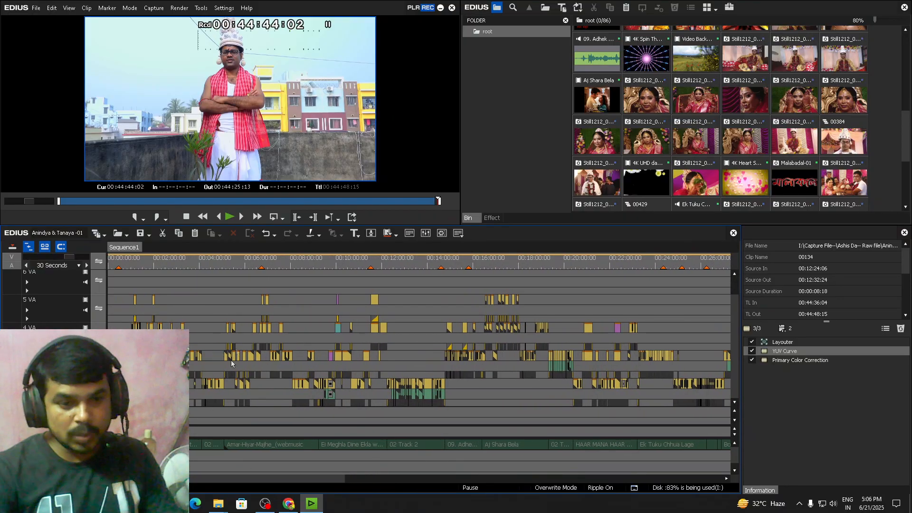
{"action": "left_click", "coordinate": [249, 263]}
{"action": "scroll", "coordinate": [252, 263], "scroll_direction": "up", "scroll_amount": 5}
{"action": "left_click", "coordinate": [285, 265]}
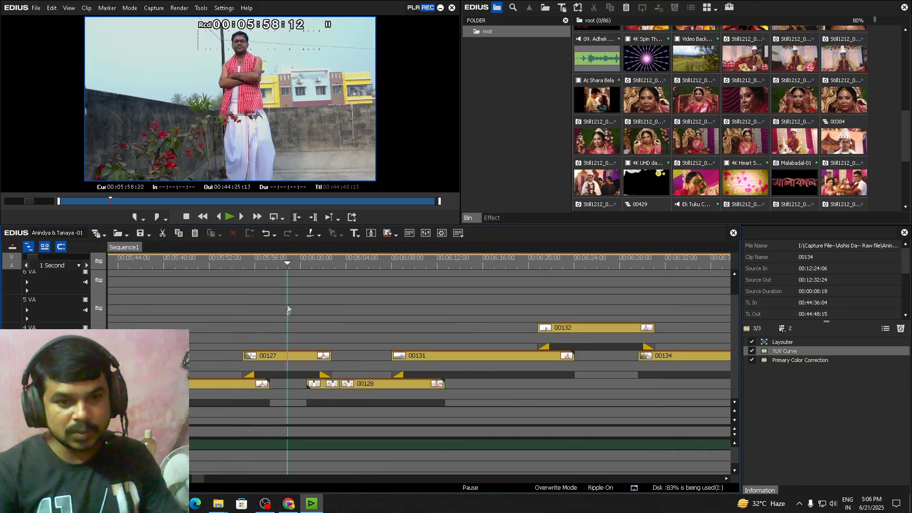
Turn YUV Curve and Primary Color Correction off and back on for clip 00127 to compare the picture.
{"action": "left_click", "coordinate": [281, 360]}
{"action": "left_click", "coordinate": [752, 360]}
{"action": "left_click", "coordinate": [752, 351]}
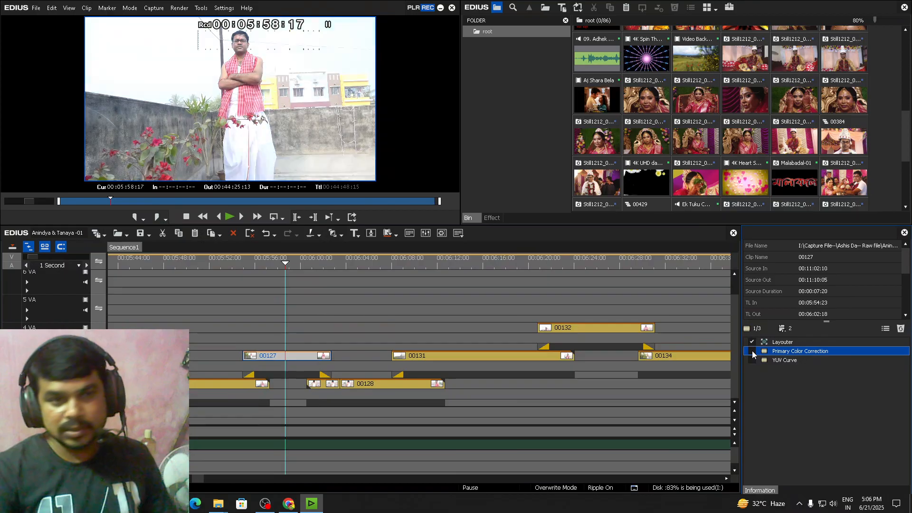
{"action": "left_click", "coordinate": [752, 360]}
{"action": "left_click", "coordinate": [752, 352]}
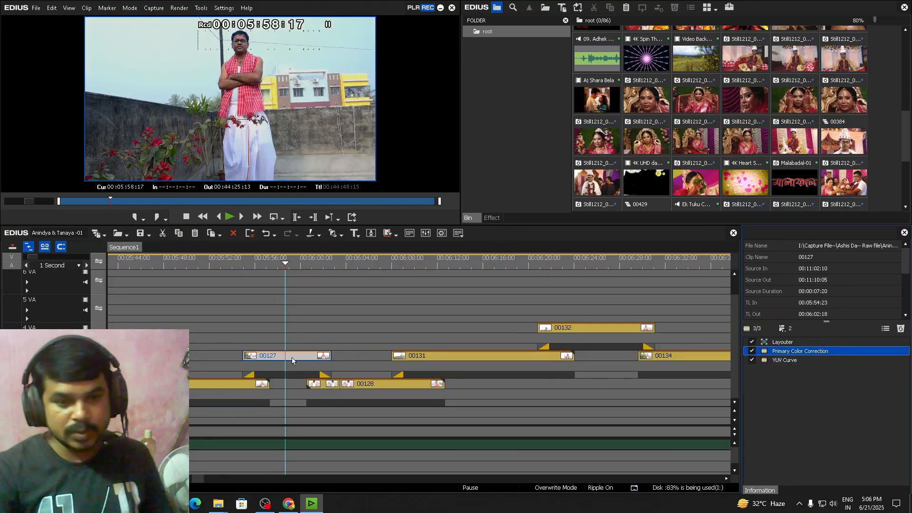
Copy clip 00127 and paste it after clip 00134 near the sequence end, at 00:44:51:07.
{"action": "left_click", "coordinate": [291, 357]}
{"action": "scroll", "coordinate": [292, 360], "scroll_direction": "down", "scroll_amount": 6}
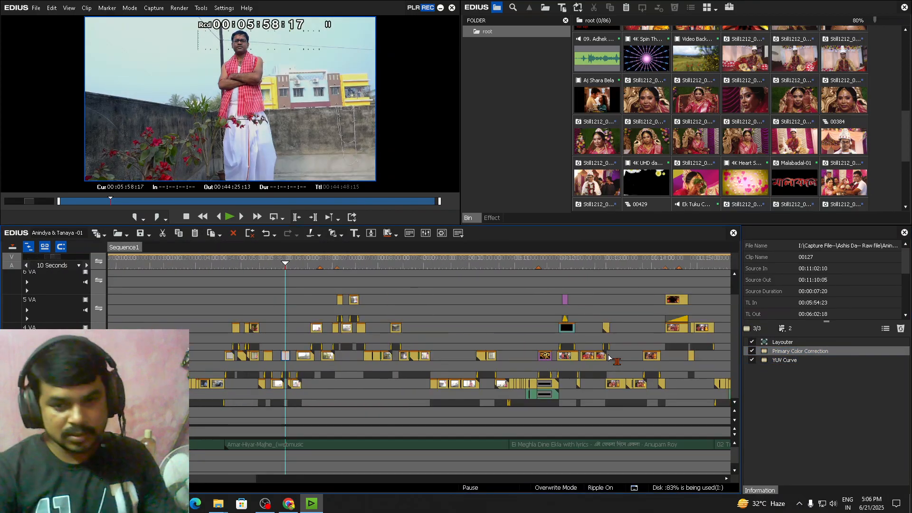
{"action": "left_click", "coordinate": [643, 264]}
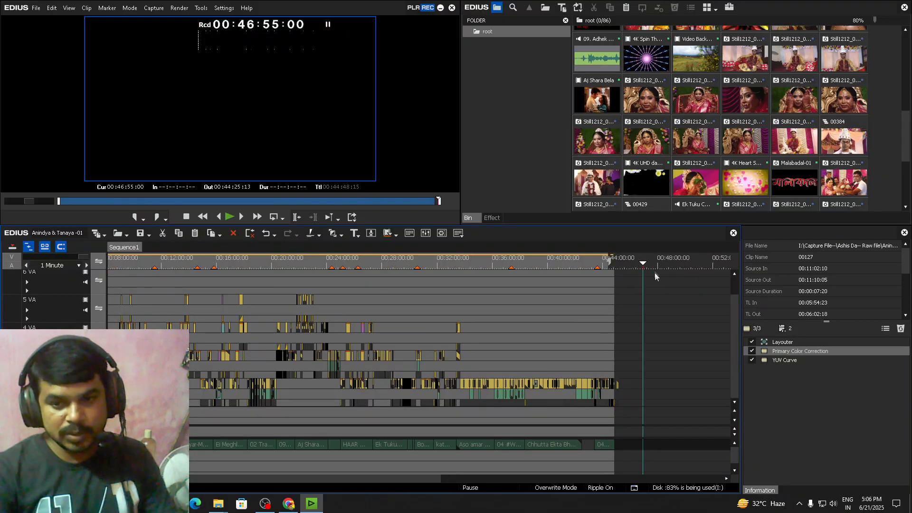
{"action": "scroll", "coordinate": [654, 269], "scroll_direction": "up", "scroll_amount": 4}
{"action": "left_click_drag", "start_coordinate": [475, 266], "coordinate": [361, 318]}
{"action": "scroll", "coordinate": [361, 322], "scroll_direction": "up", "scroll_amount": 1}
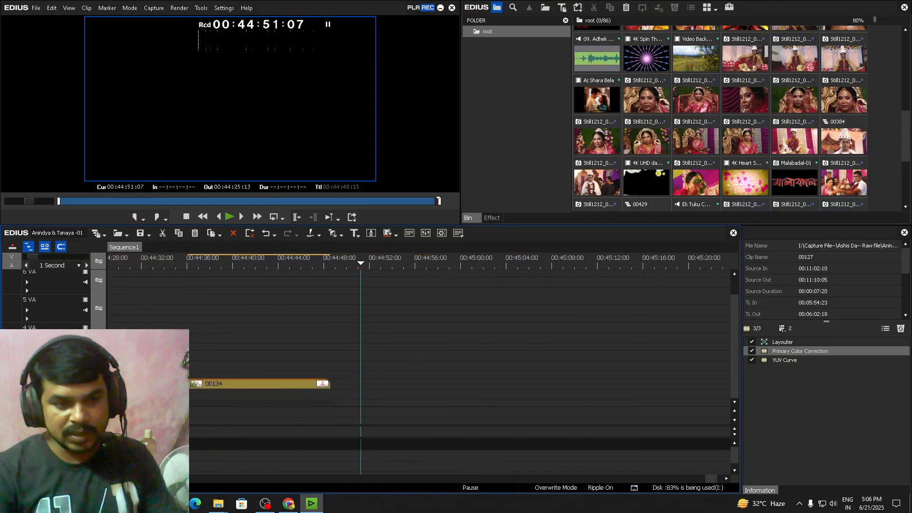
{"action": "key", "text": "ctrl+v"}
Remove the Primary Color Correction and YUV Curve filters from the pasted copy of clip 00127.
{"action": "left_click", "coordinate": [399, 277]}
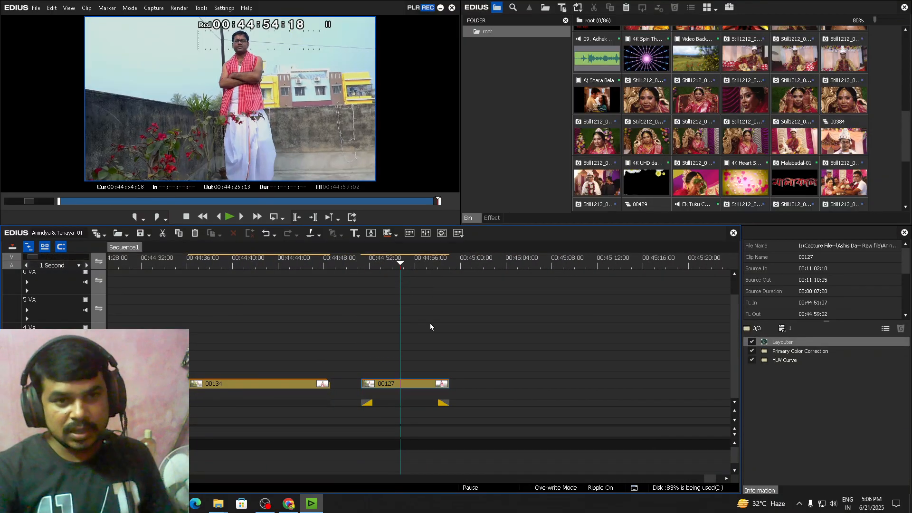
{"action": "left_click", "coordinate": [404, 386]}
{"action": "left_click", "coordinate": [779, 363]}
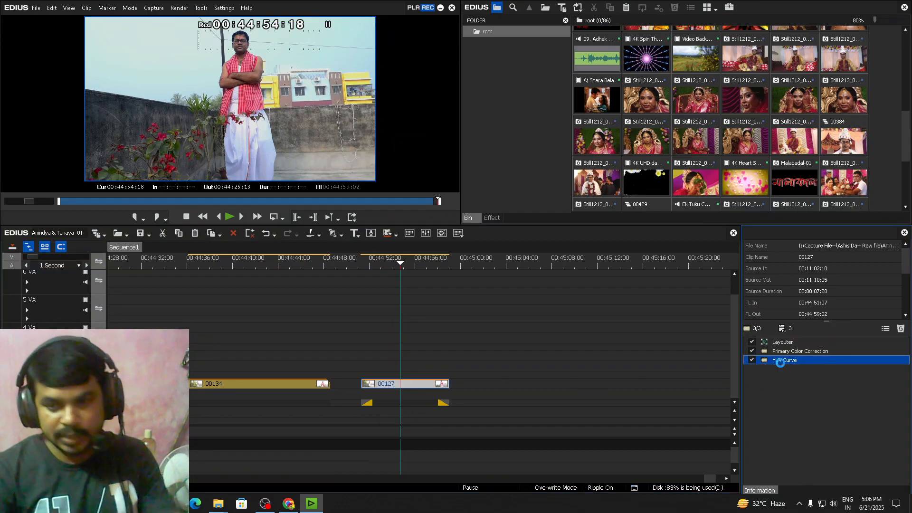
{"action": "key", "text": "Delete"}
Compare the corrected clip 00134 with the unfiltered copy of clip 00127.
{"action": "left_click", "coordinate": [265, 266]}
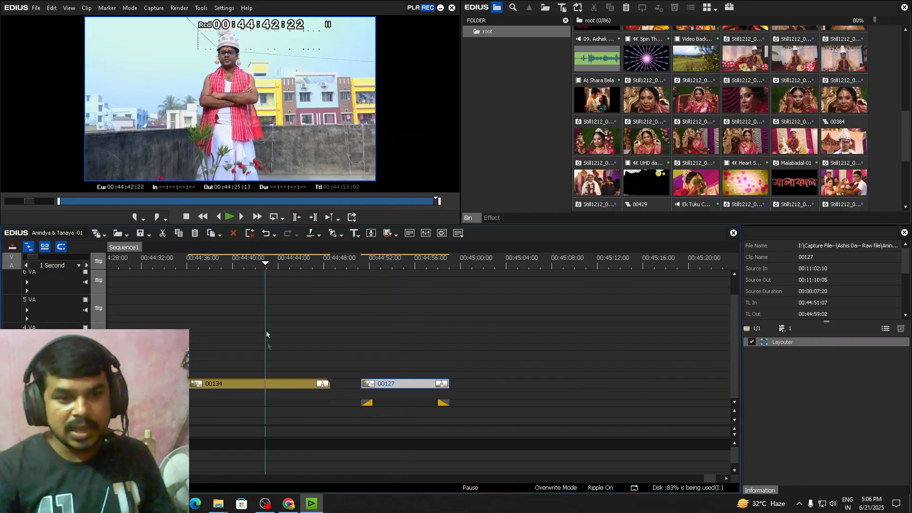
{"action": "left_click", "coordinate": [270, 384]}
{"action": "left_click_drag", "start_coordinate": [260, 273], "coordinate": [276, 380]}
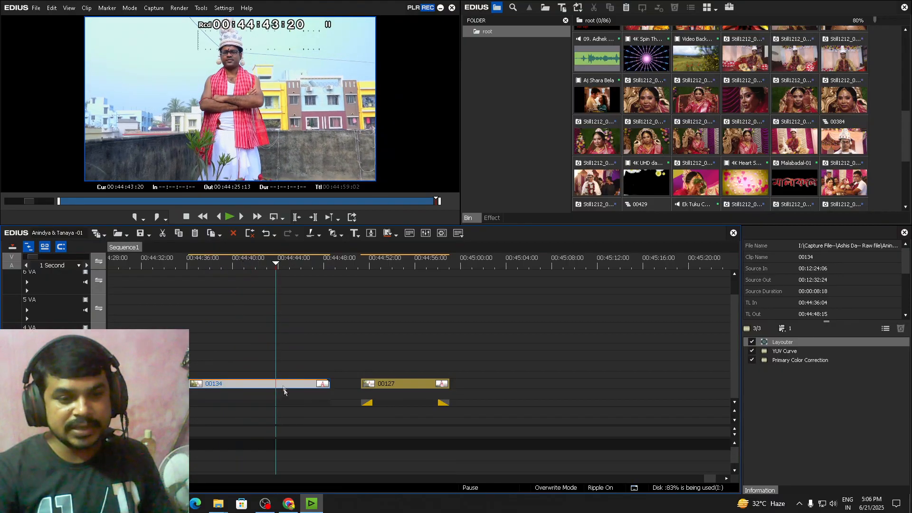
{"action": "left_click", "coordinate": [389, 391]}
{"action": "left_click", "coordinate": [407, 269]}
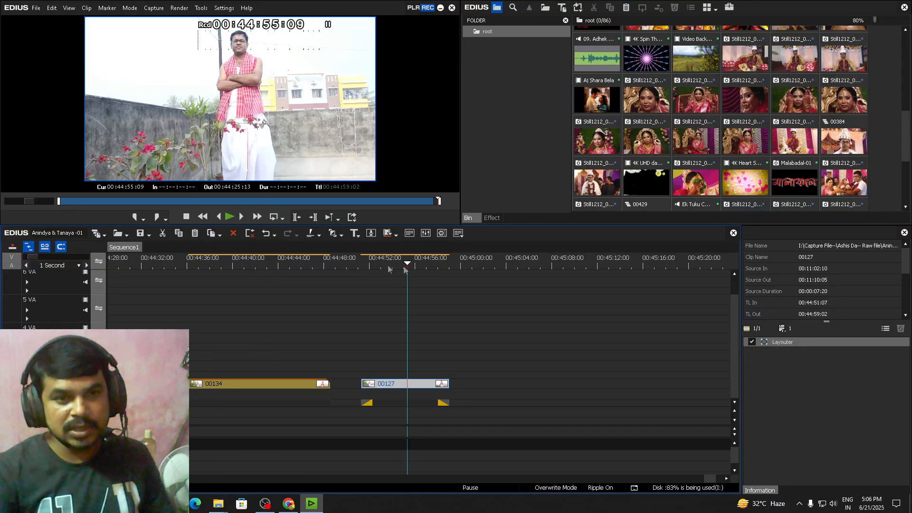
Copy clip 00134 and replace only the filters on clip 00127 with its YUV Curve and Primary Color Correction.
{"action": "left_click", "coordinate": [268, 266]}
{"action": "left_click", "coordinate": [275, 384]}
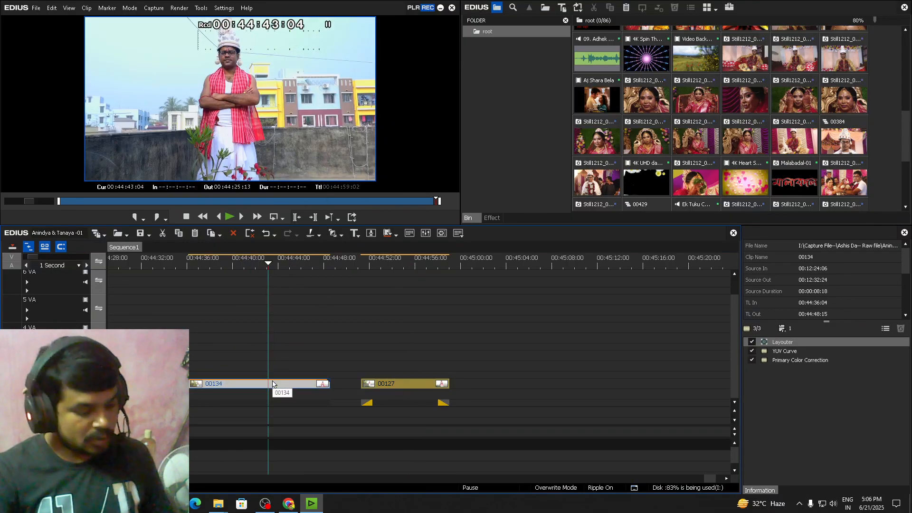
{"action": "left_click", "coordinate": [402, 267]}
{"action": "left_click", "coordinate": [407, 385]}
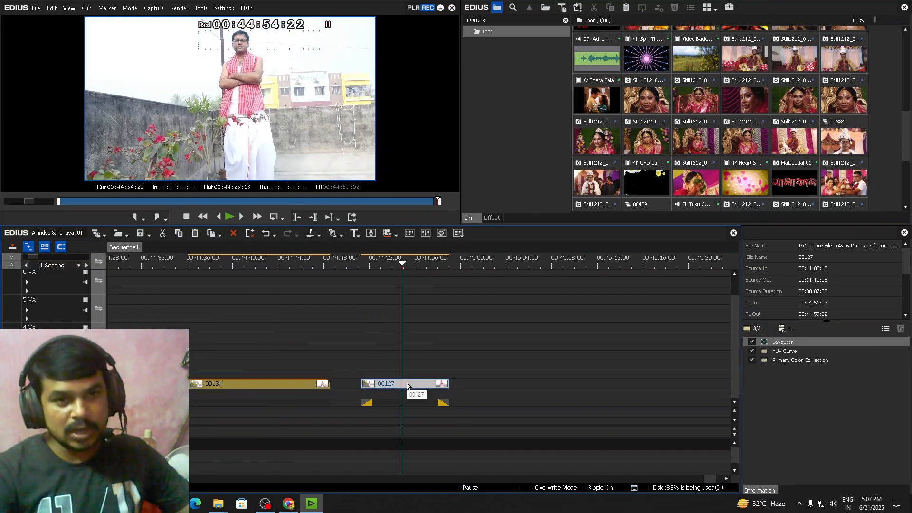
{"action": "key", "text": "alt+r"}
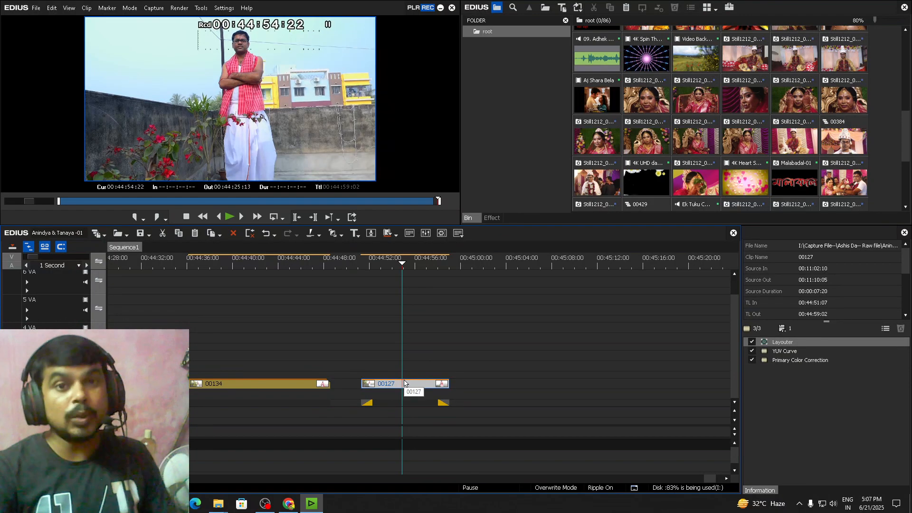
Scrub through clip 00127 to check the transferred color correction.
{"action": "left_click_drag", "start_coordinate": [379, 267], "coordinate": [397, 267]}
{"action": "left_click_drag", "start_coordinate": [304, 287], "coordinate": [391, 337]}
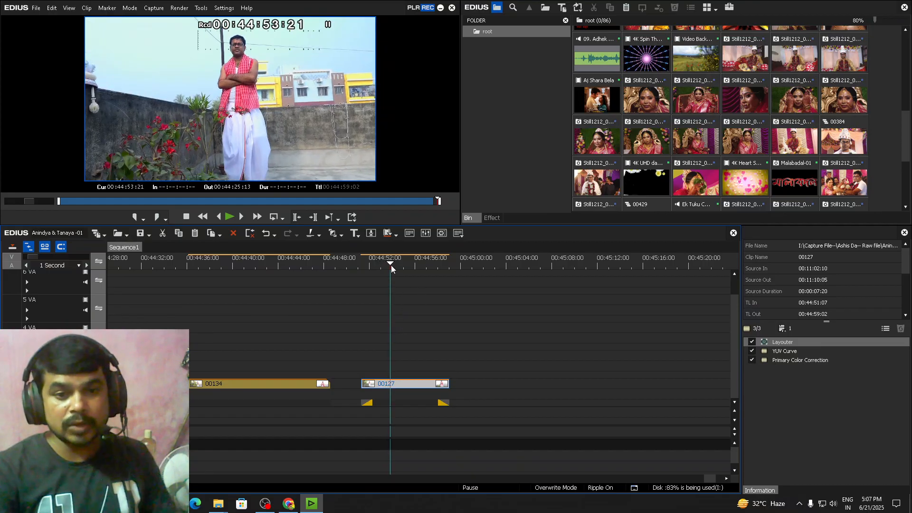
{"action": "left_click_drag", "start_coordinate": [391, 266], "coordinate": [409, 268]}
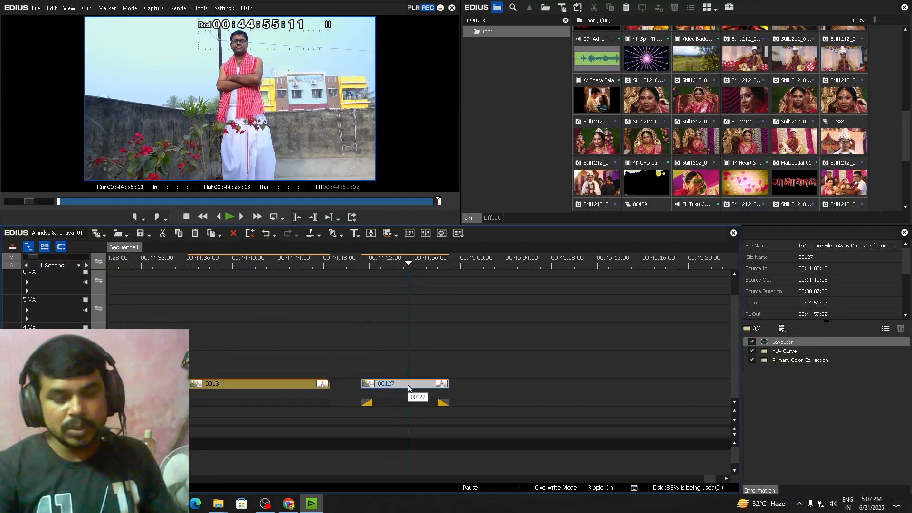
Set the Gamma Y level to -72 in clip 00127's Primary Color Correction.
{"action": "double_click", "coordinate": [789, 360]}
{"action": "left_click_drag", "start_coordinate": [474, 212], "coordinate": [480, 215]}
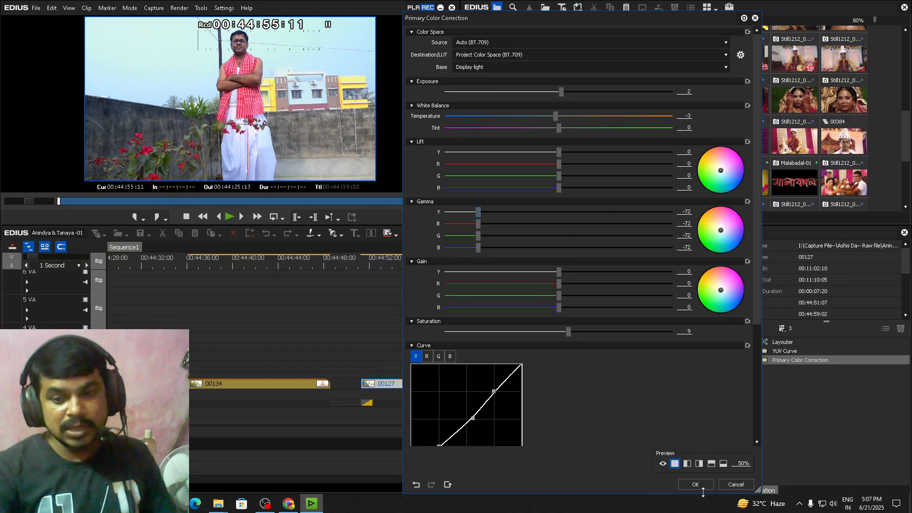
{"action": "left_click", "coordinate": [696, 485]}
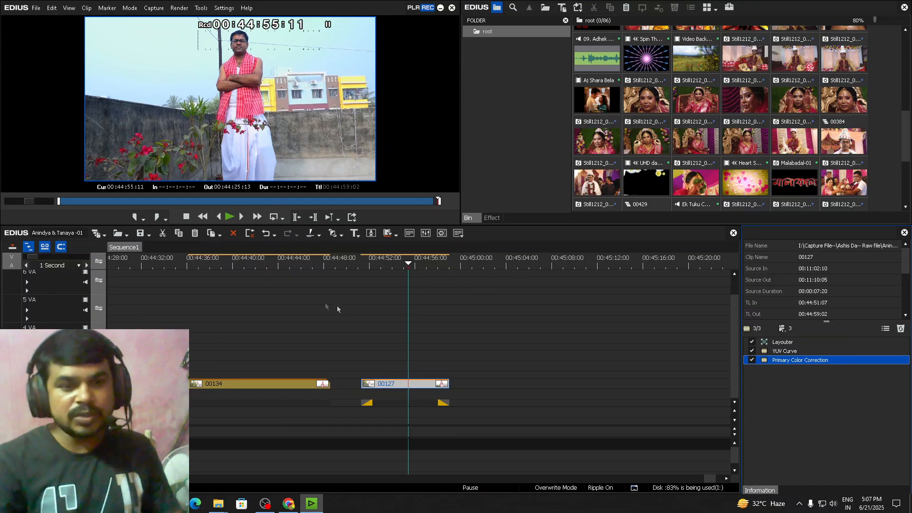
Review the corrected clip 00134 again by playing a short section from about 00:44:42.
{"action": "left_click", "coordinate": [253, 265]}
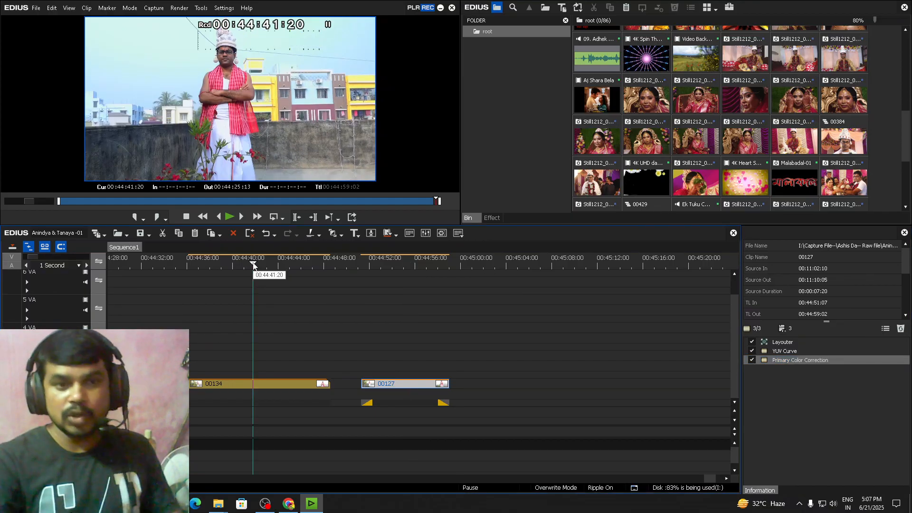
{"action": "left_click", "coordinate": [257, 264]}
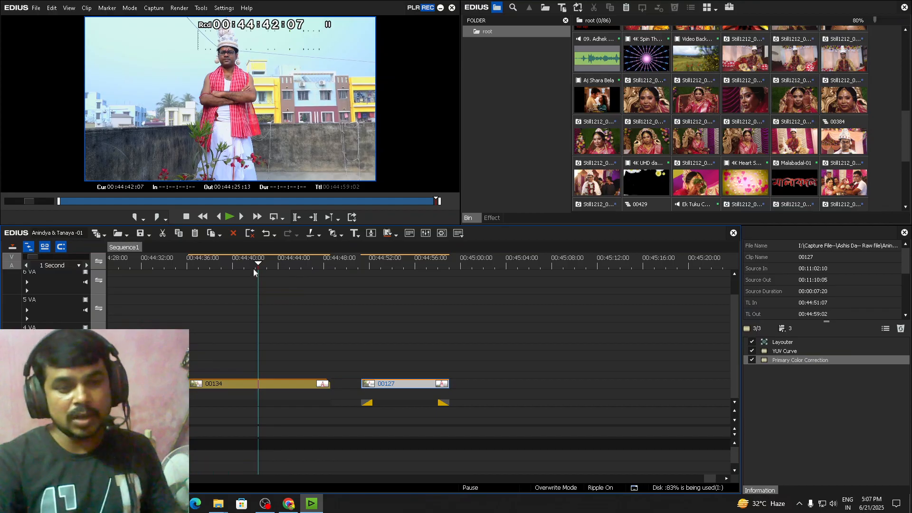
{"action": "key", "text": "space"}
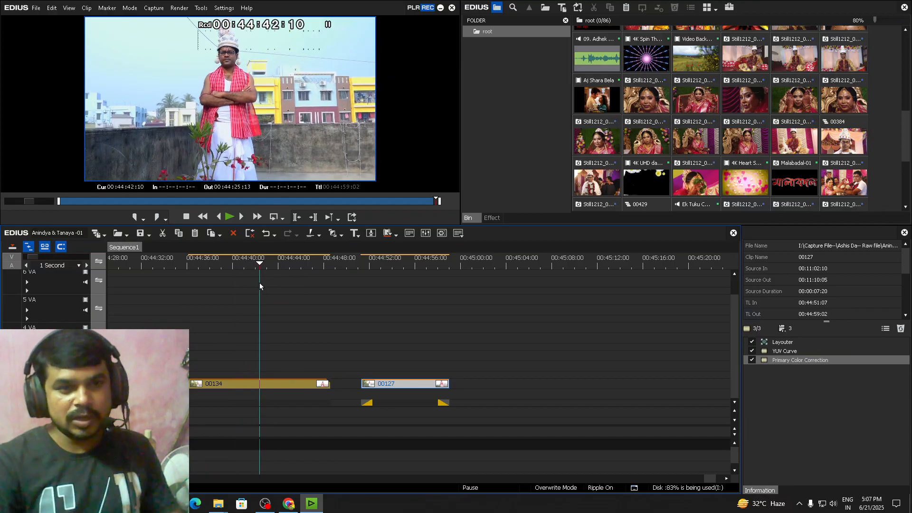
{"action": "key", "text": "space"}
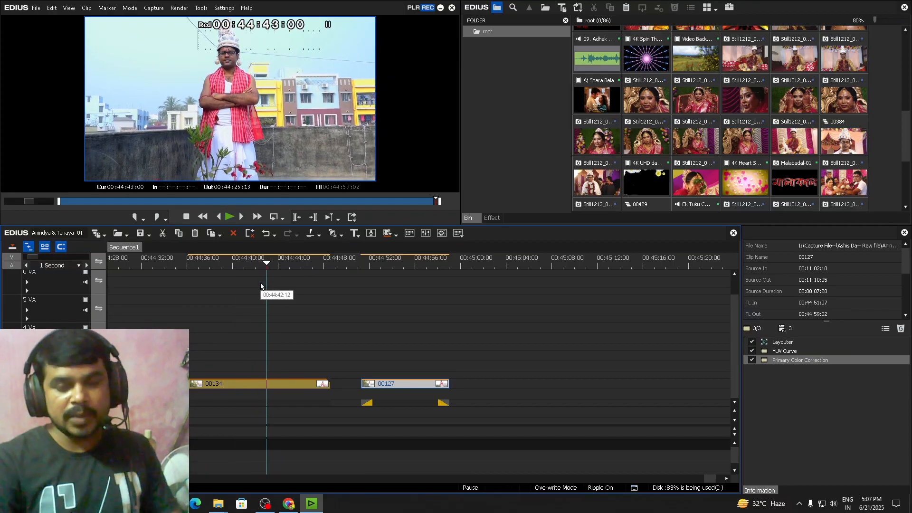